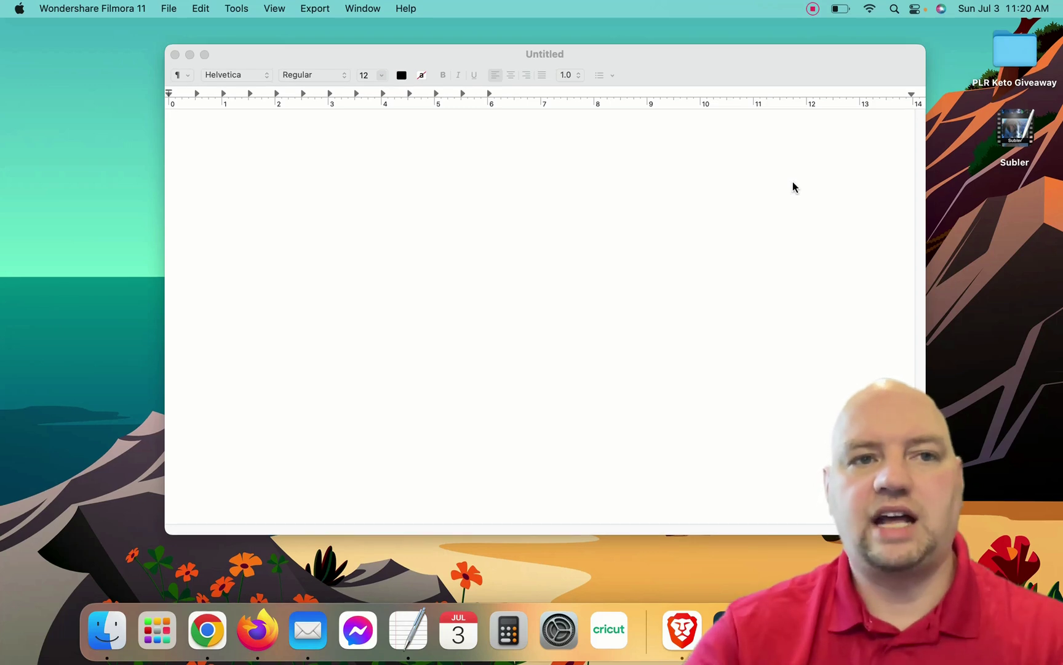
Set the text size to 24 and type 'The girl ran down the road to her grandmother's house.'.
{"action": "left_click", "coordinate": [650, 172]}
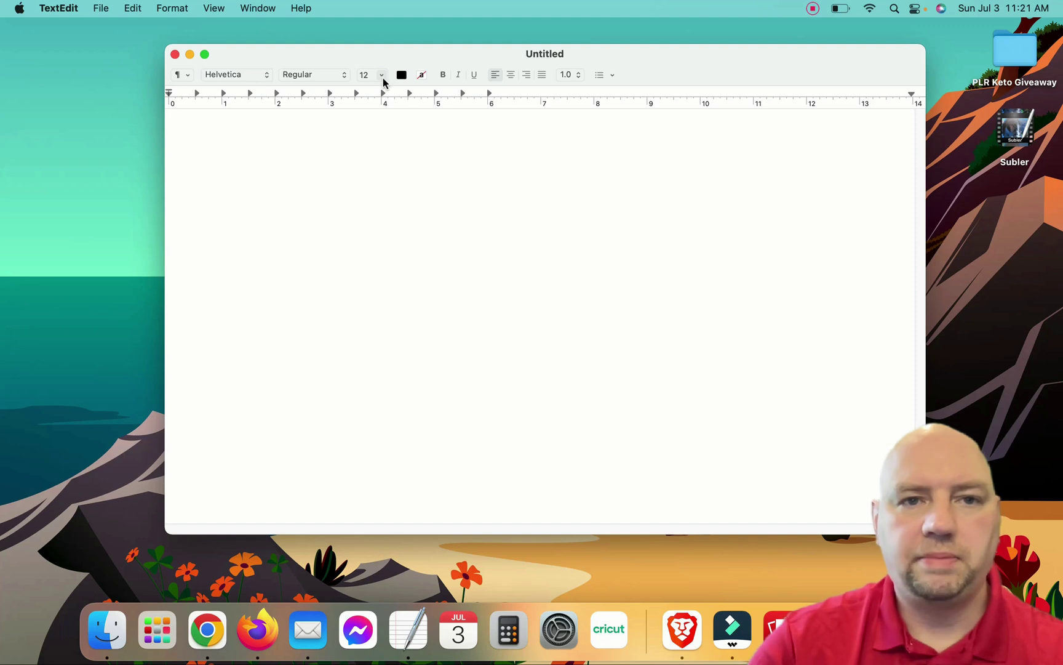
{"action": "left_click", "coordinate": [382, 77]}
{"action": "left_click", "coordinate": [368, 176]}
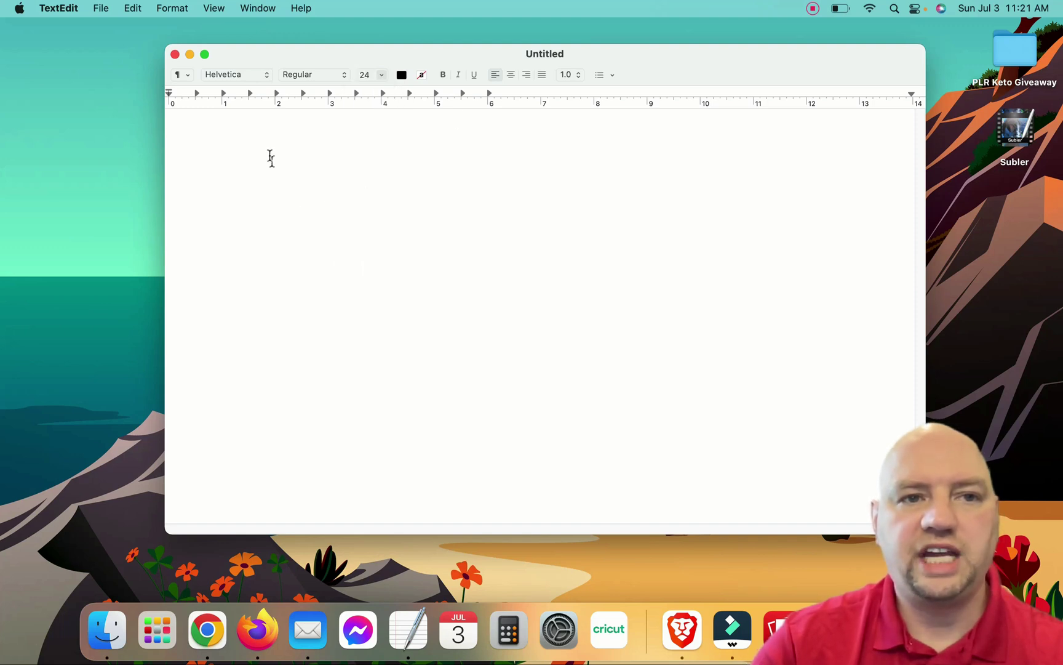
{"action": "type", "text": "The "}
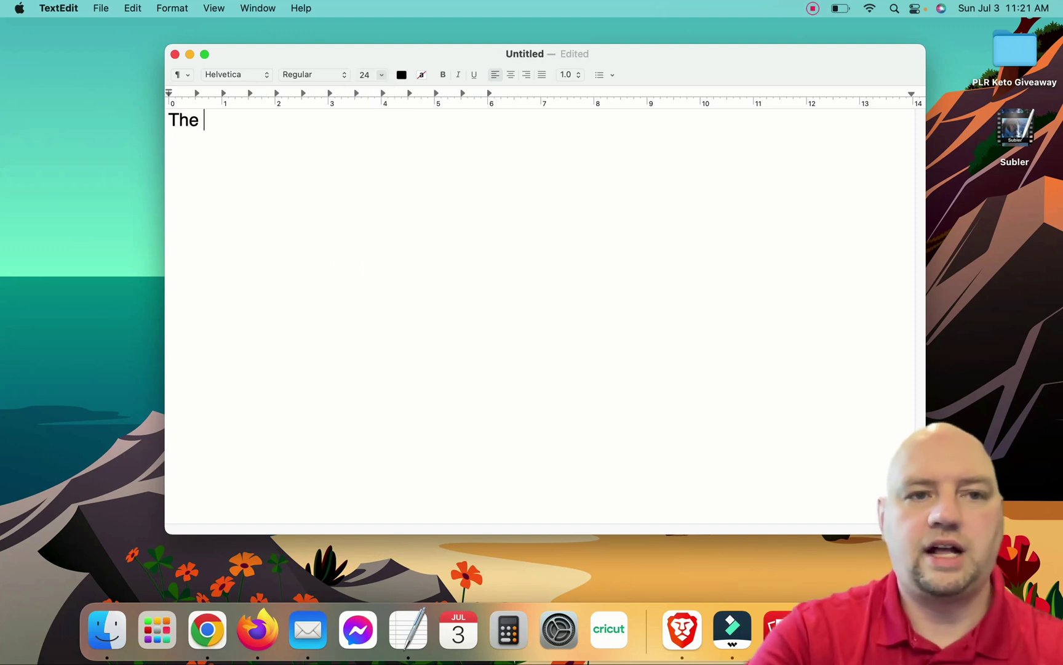
{"action": "type", "text": "girl "}
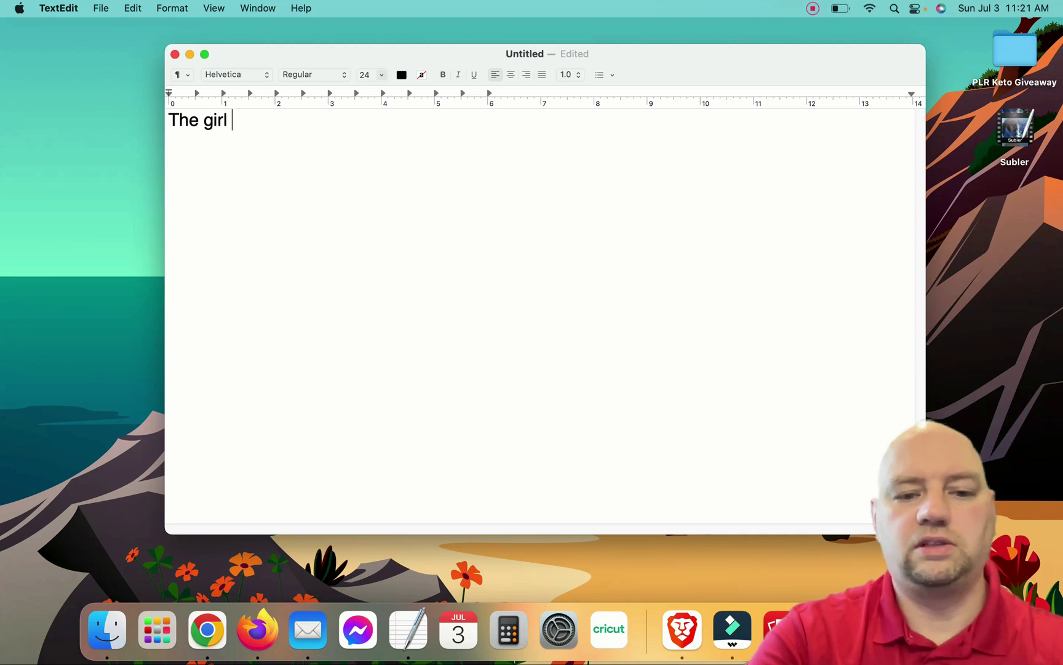
{"action": "type", "text": "ran down the "}
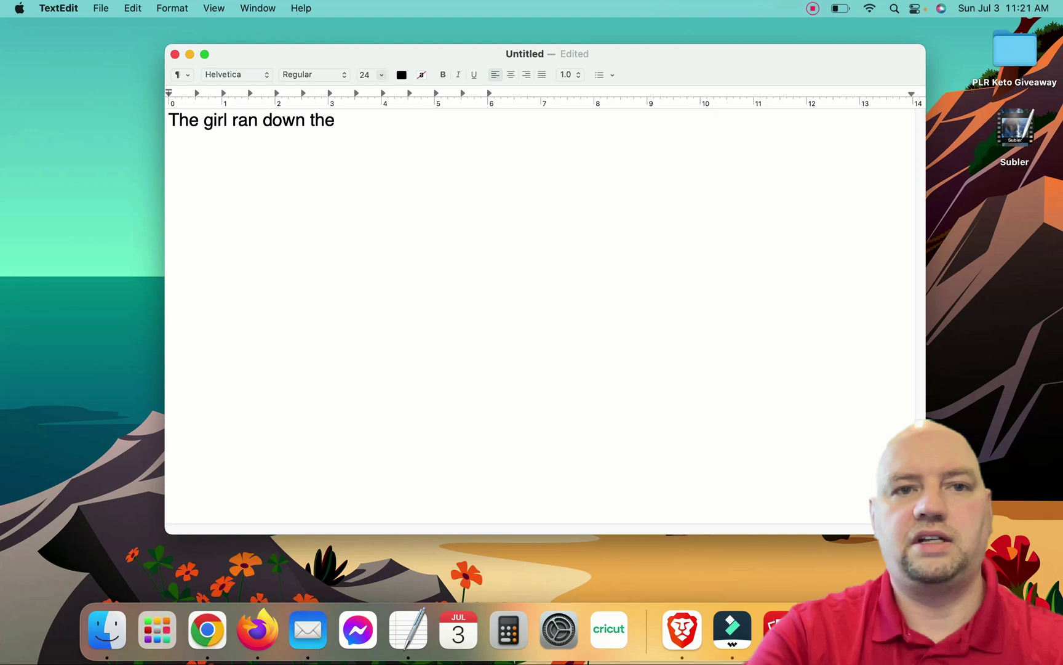
{"action": "type", "text": " ro"}
{"action": "key", "text": "BackSpace"}
{"action": "key", "text": "BackSpace"}
{"action": "key", "text": "BackSpace"}
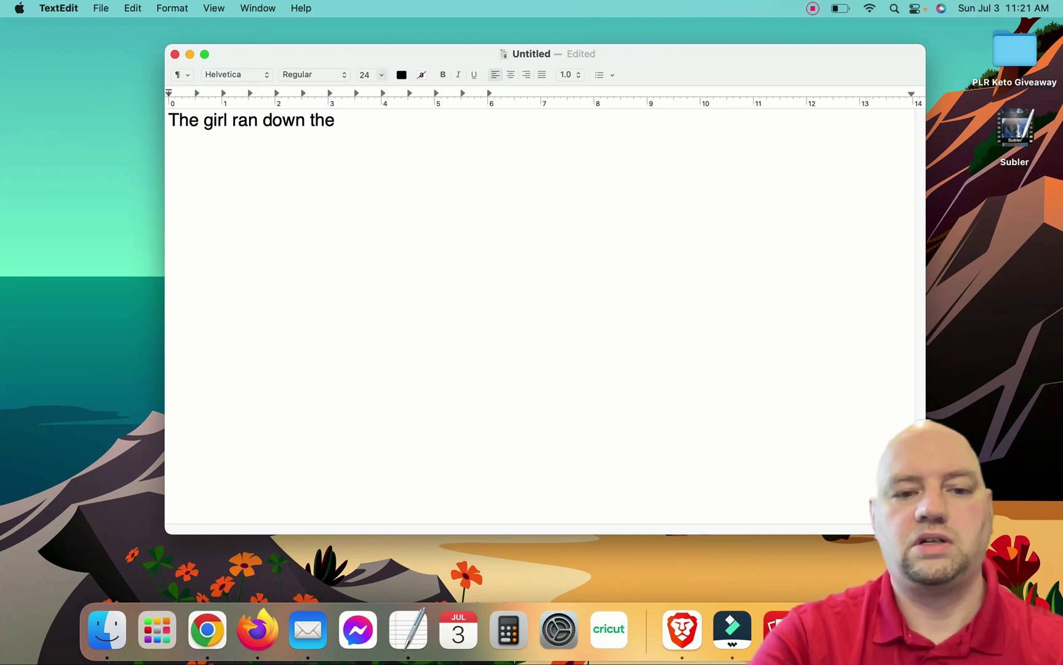
{"action": "type", "text": "road to "}
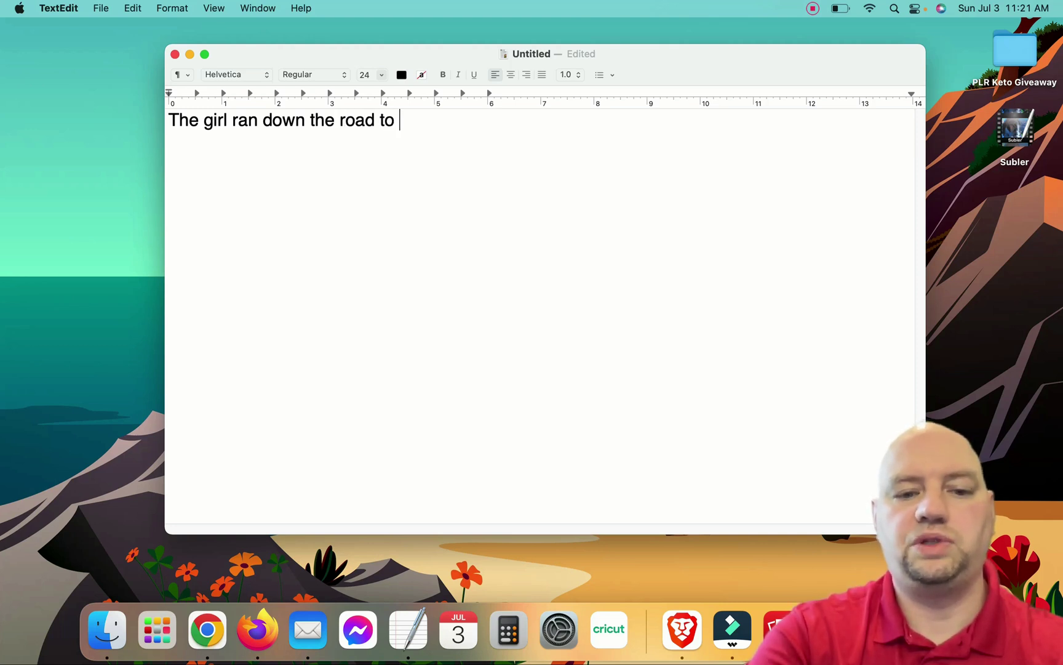
{"action": "type", "text": "her grand"}
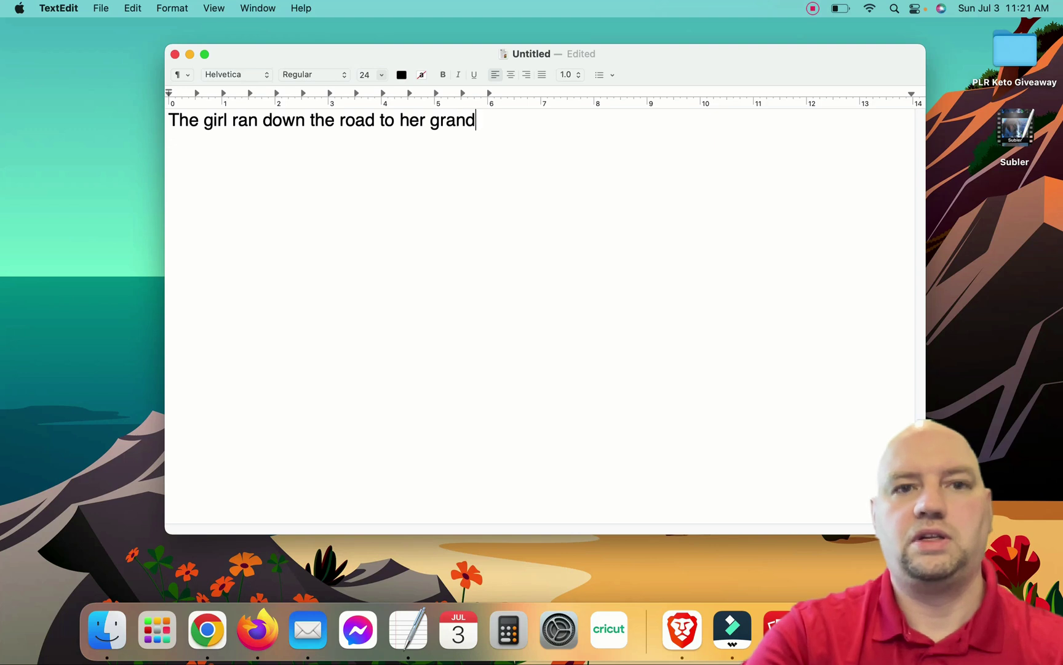
{"action": "type", "text": "mother's"}
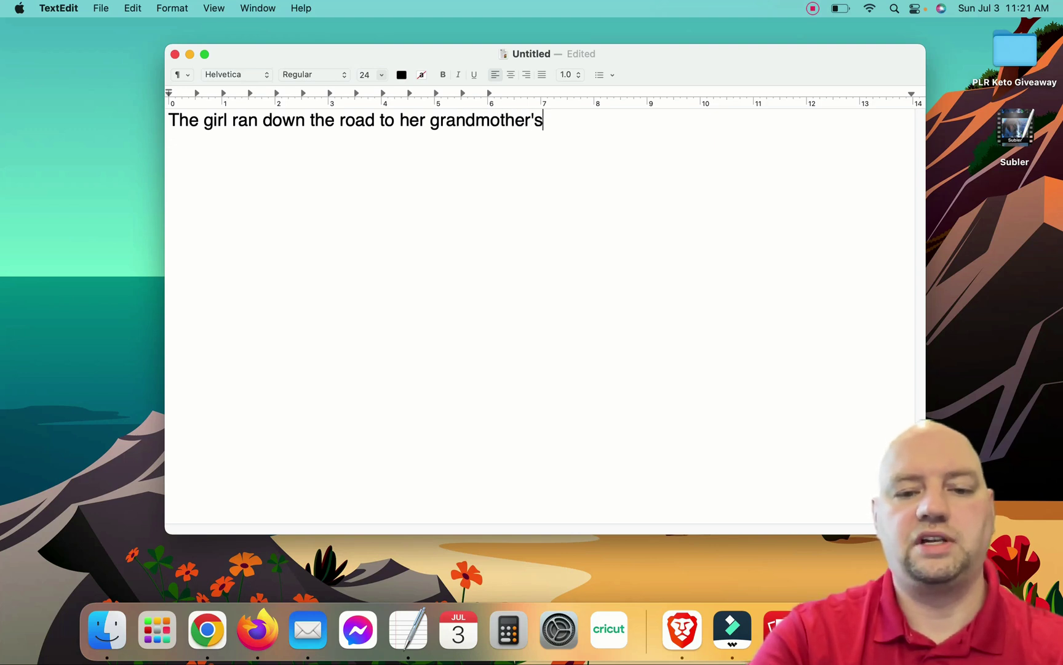
{"action": "type", "text": " house."}
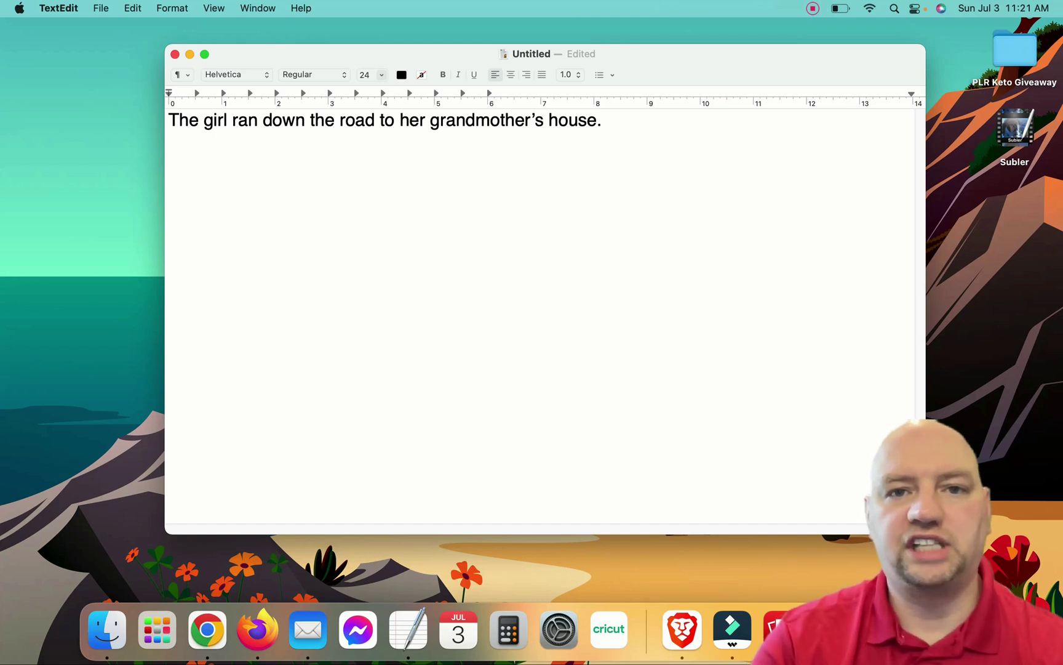
Add the example symbols '{ }' and '|' on new lines below the sentence.
{"action": "left_click", "coordinate": [170, 120]}
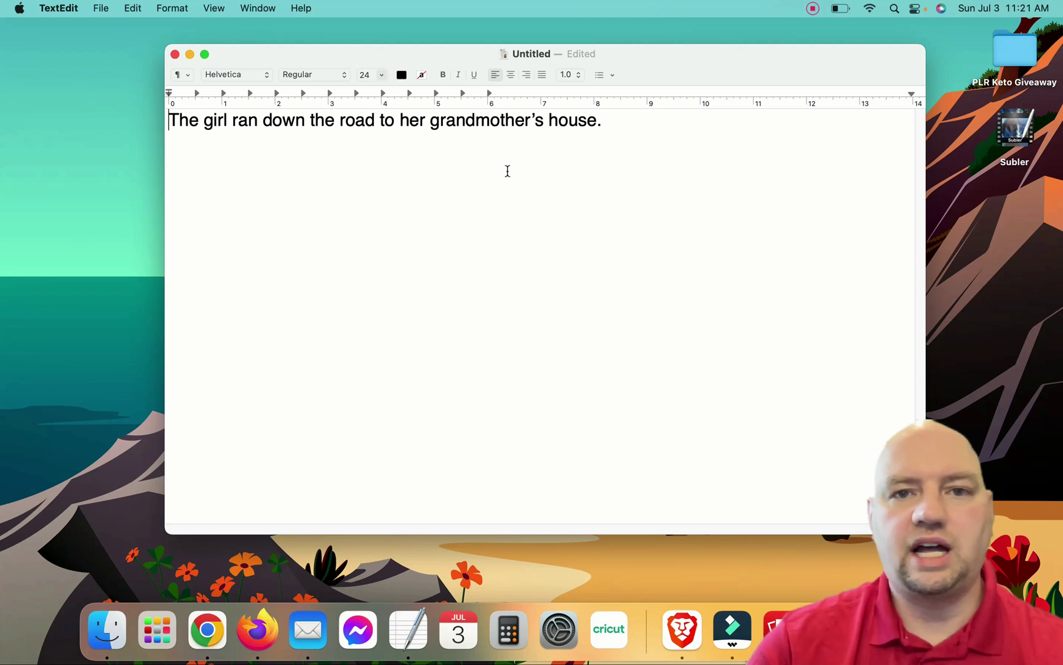
{"action": "left_click", "coordinate": [676, 128]}
{"action": "key", "text": "Return"}
{"action": "key", "text": "Return"}
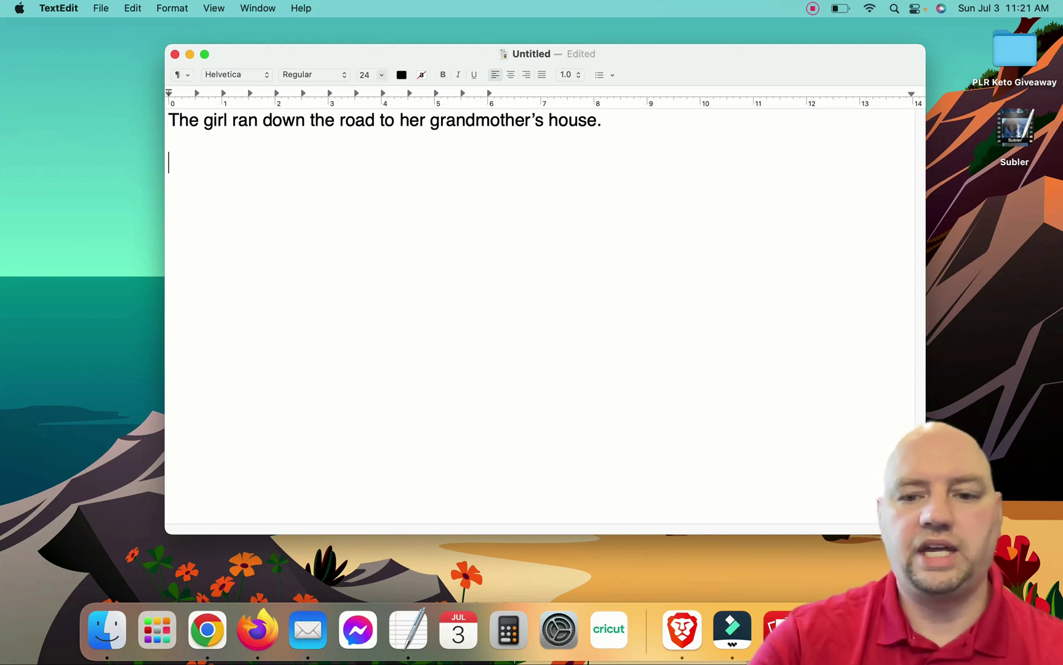
{"action": "type", "text": "{ }"}
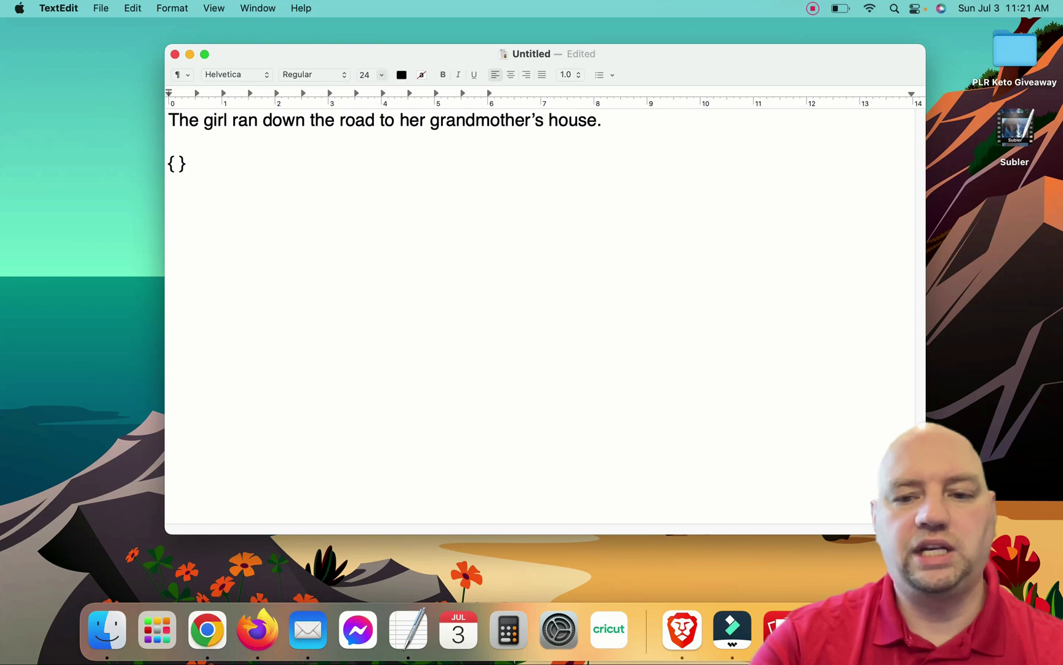
{"action": "type", "text": "|"}
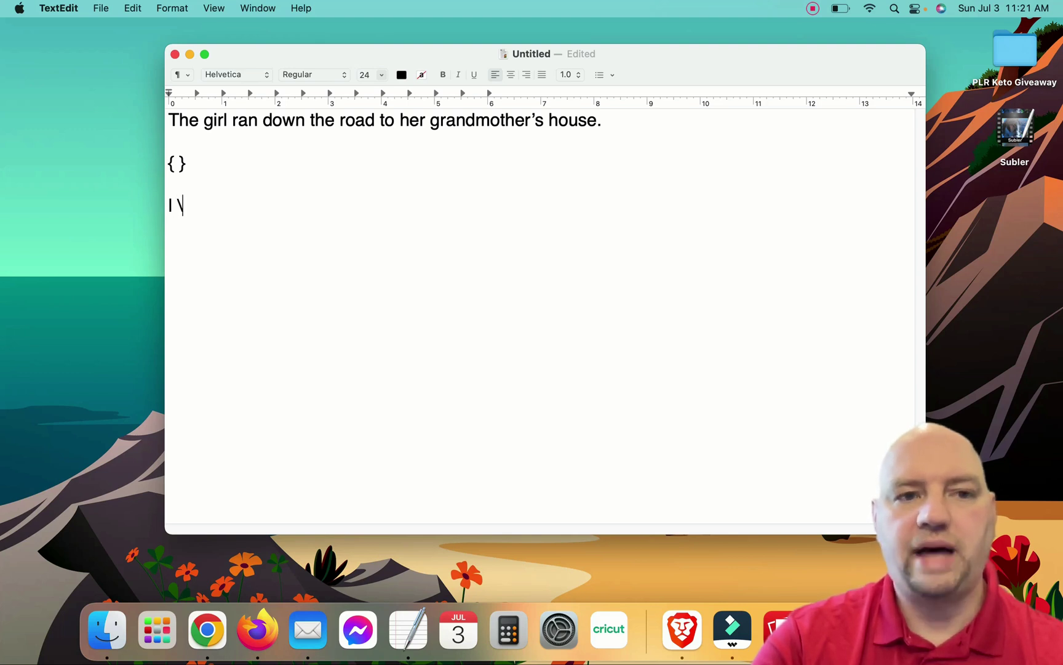
{"action": "key", "text": "BackSpace"}
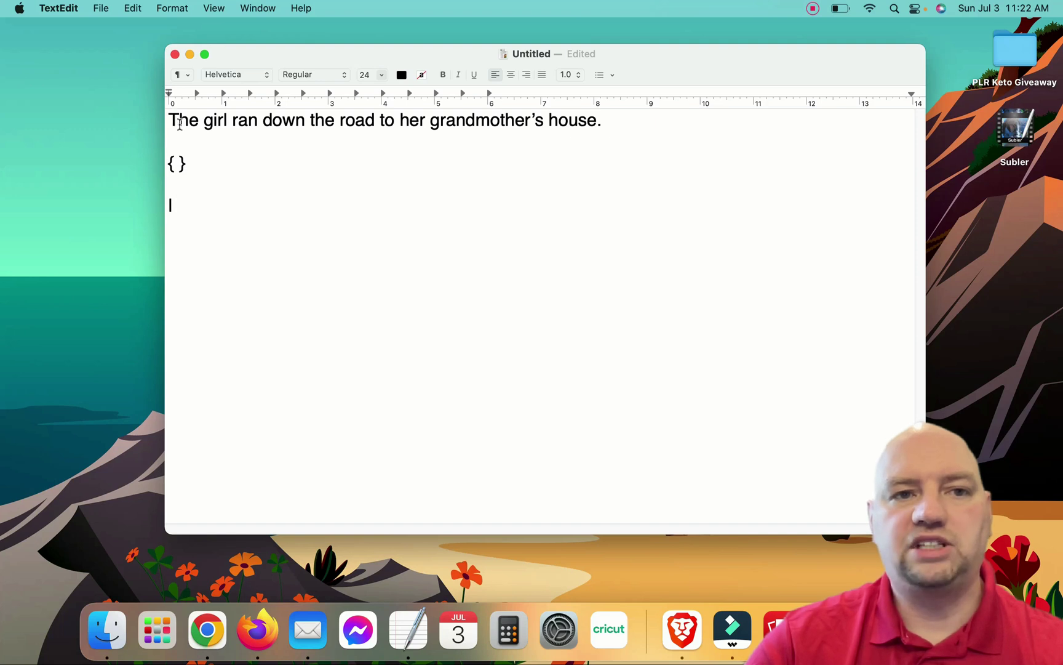
Delete the example symbol lines and turn the opening word into {The|That|This}.
{"action": "left_click", "coordinate": [171, 165], "text": "shift"}
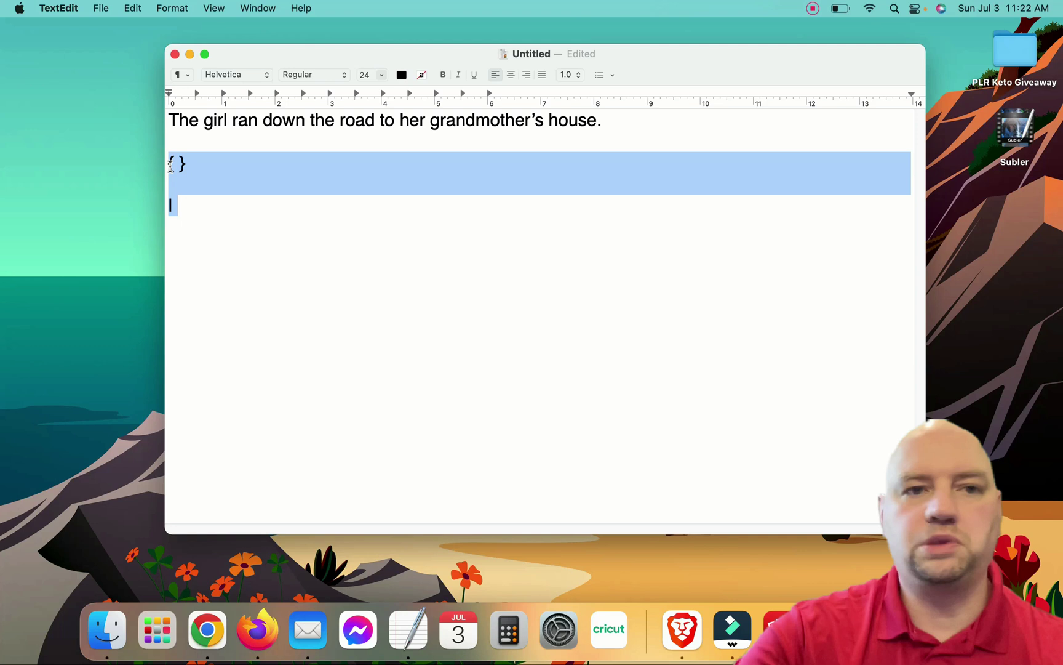
{"action": "key", "text": "BackSpace"}
{"action": "key", "text": "BackSpace"}
{"action": "key", "text": "BackSpace"}
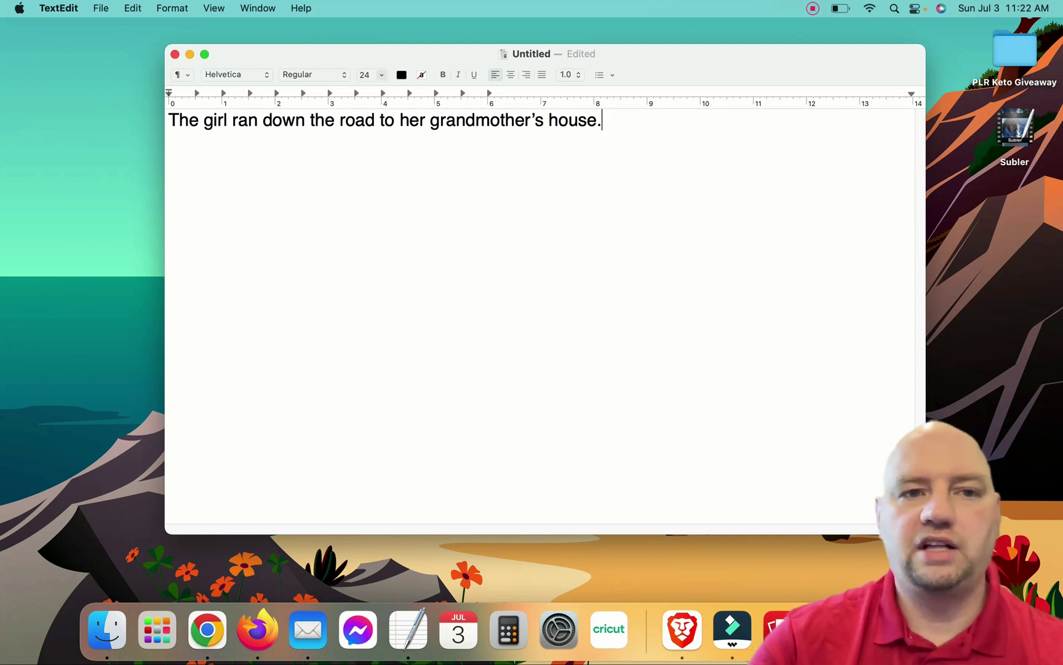
{"action": "left_click", "coordinate": [169, 120]}
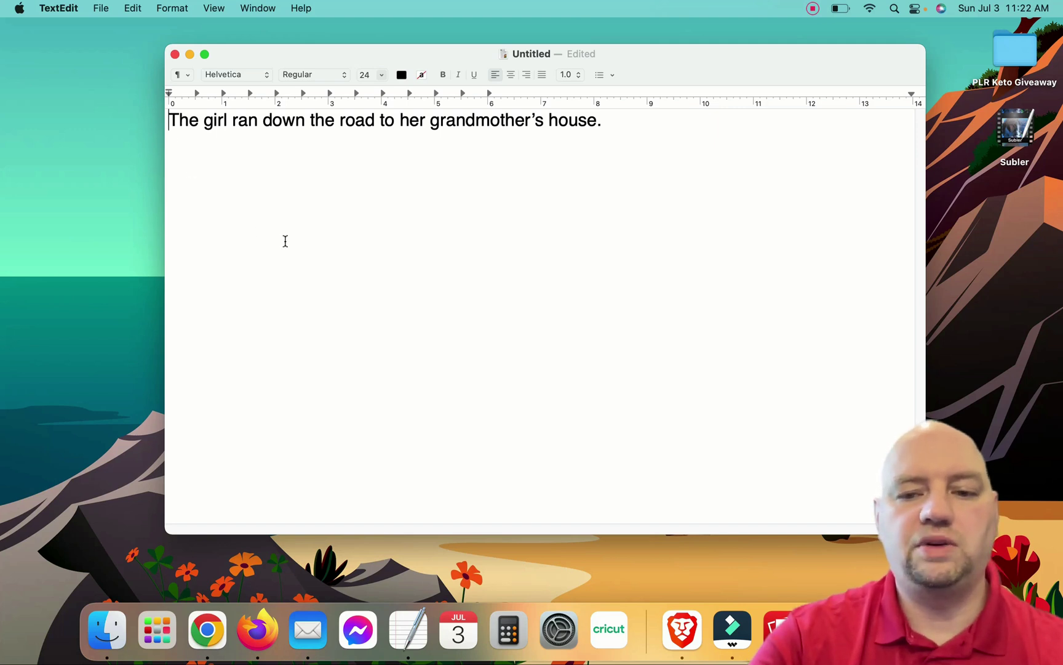
{"action": "type", "text": "{"}
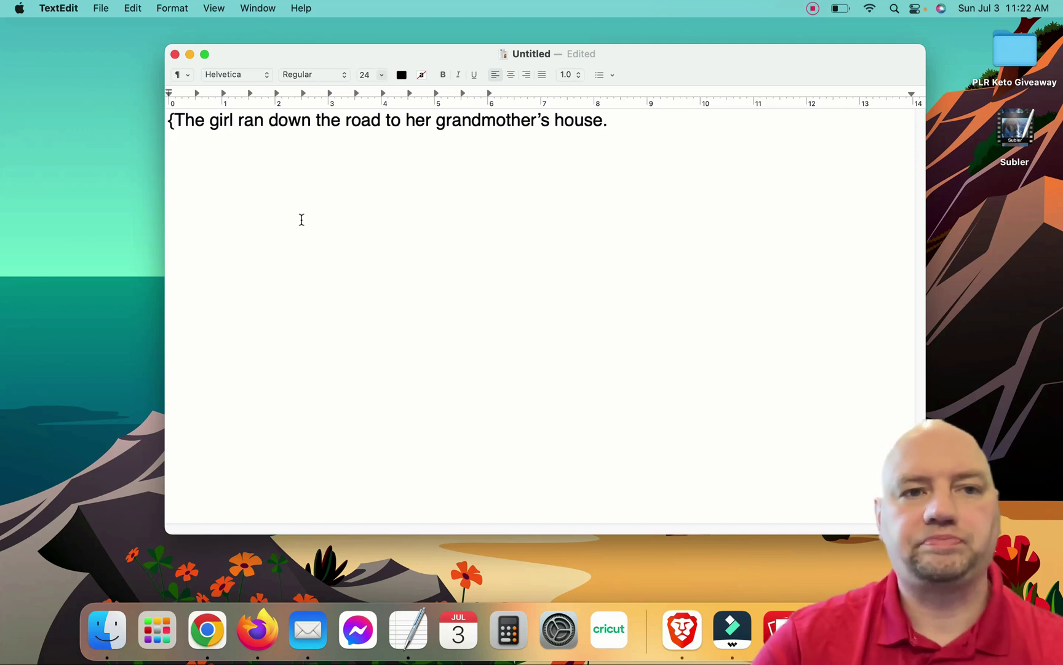
{"action": "left_click", "coordinate": [205, 124]}
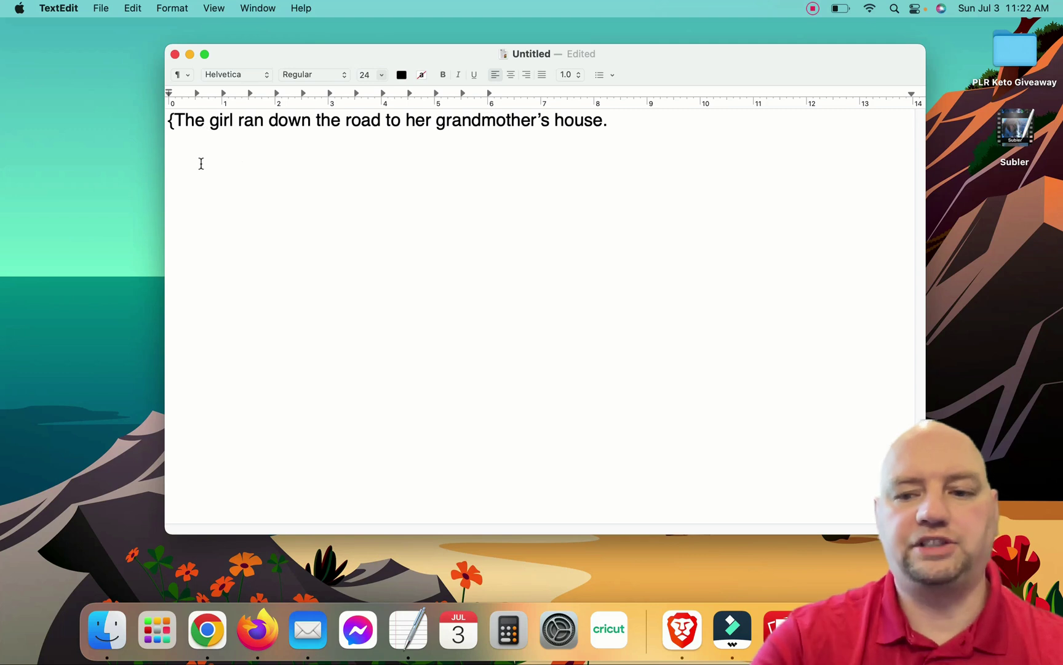
{"action": "type", "text": "l"}
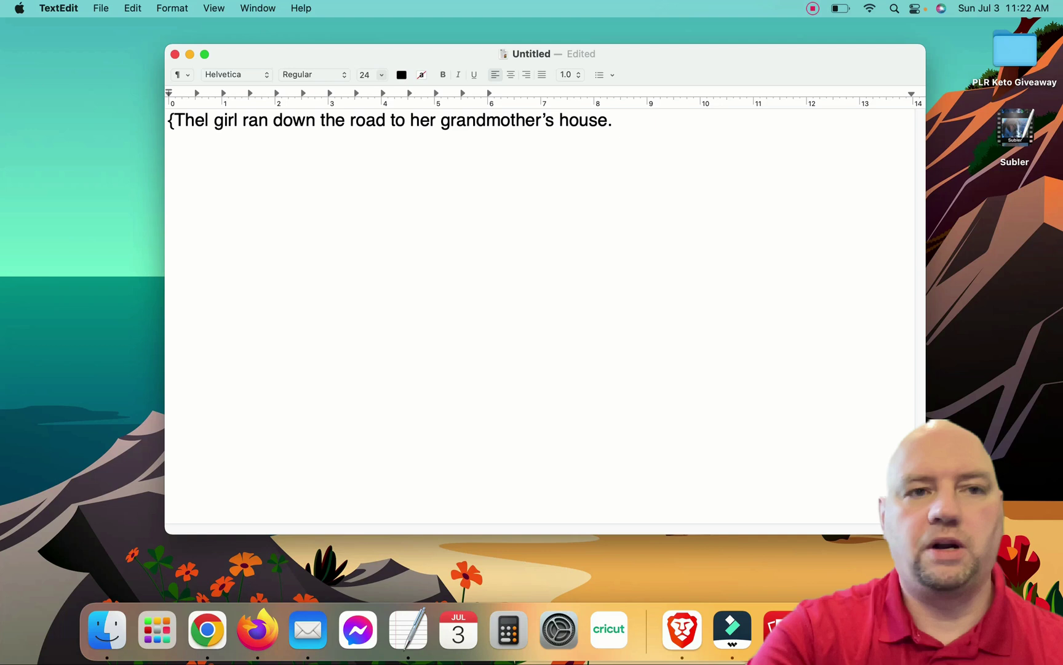
{"action": "type", "text": "That"}
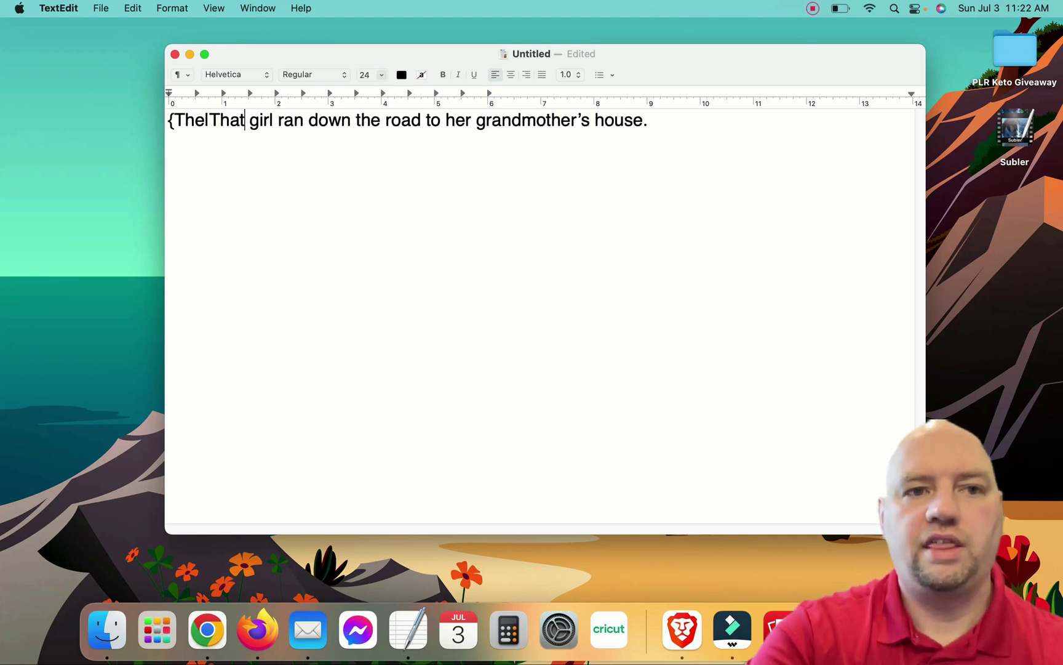
{"action": "type", "text": "lThis"}
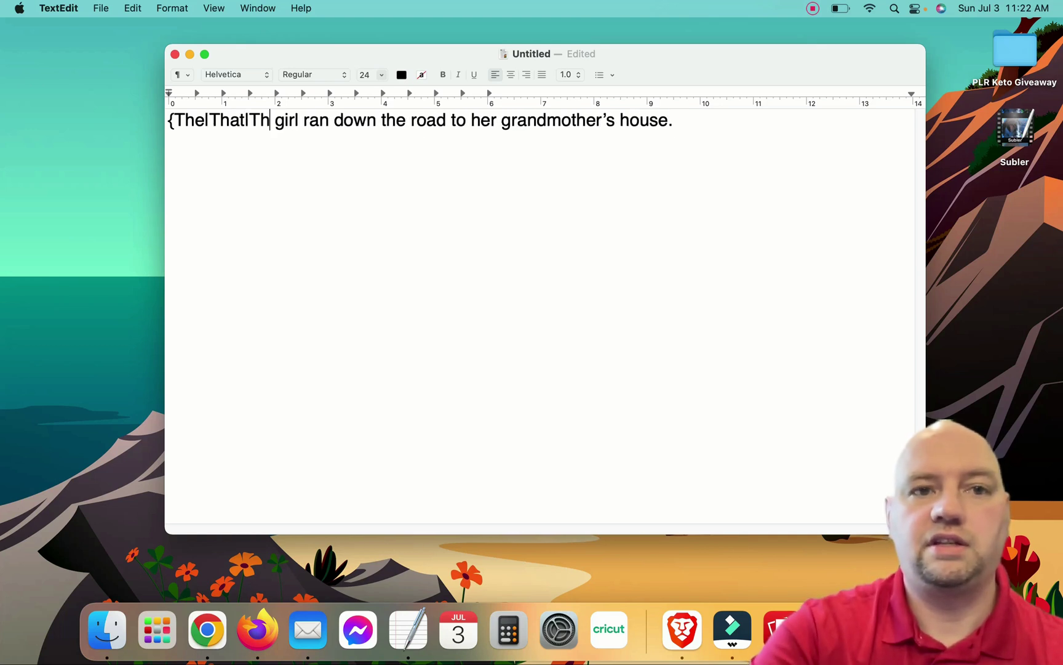
{"action": "type", "text": "}"}
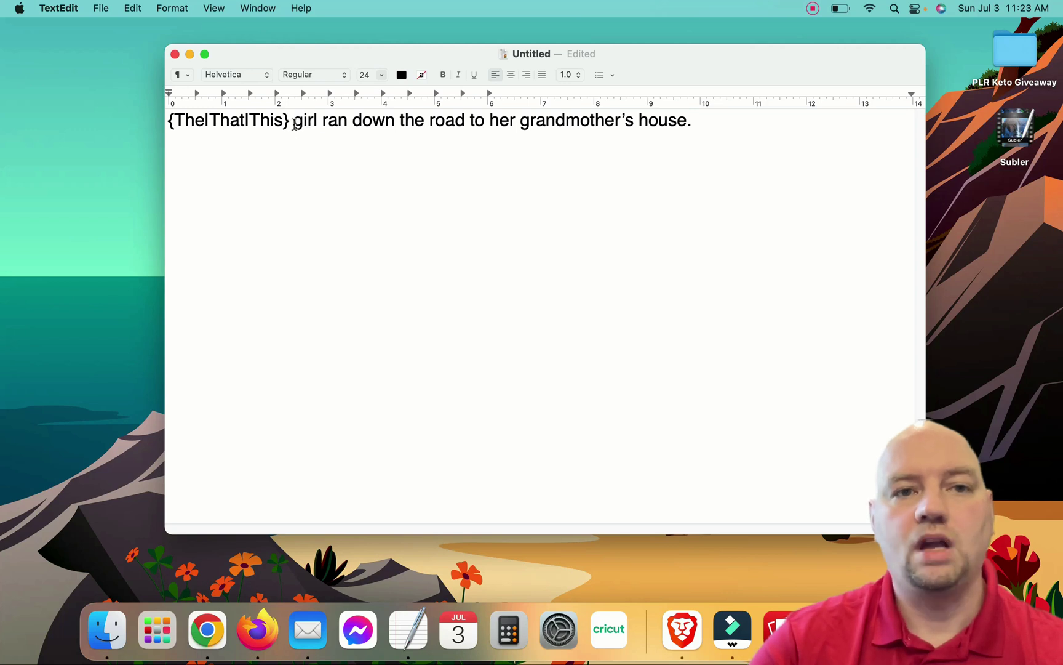
Turn 'girl' into the spintax choice {girl|boy}.
{"action": "type", "text": "{"}
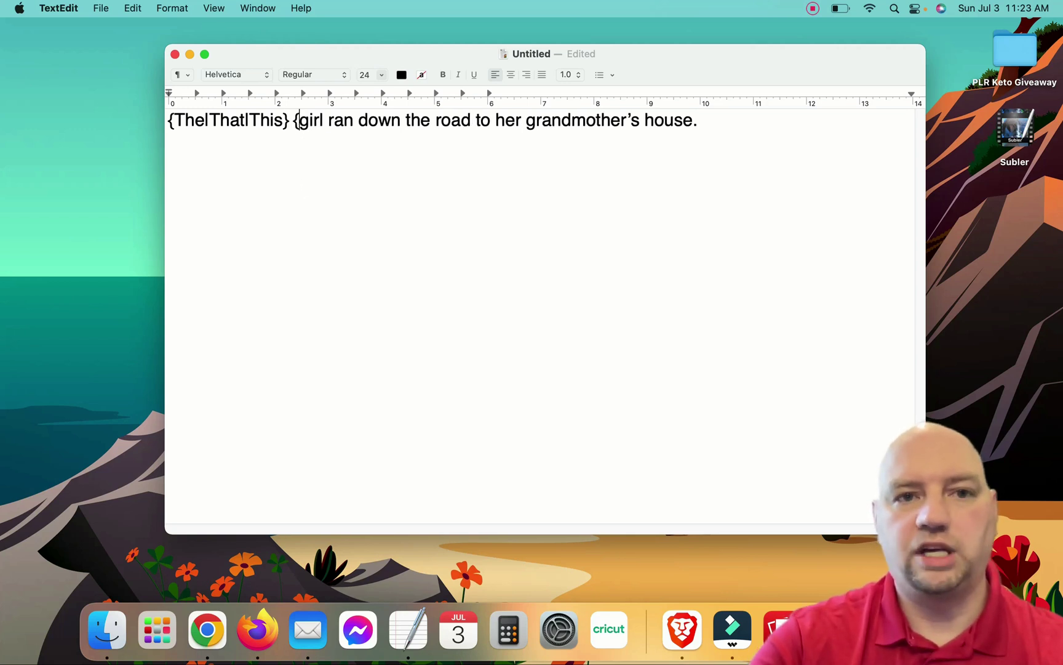
{"action": "left_click", "coordinate": [325, 125]}
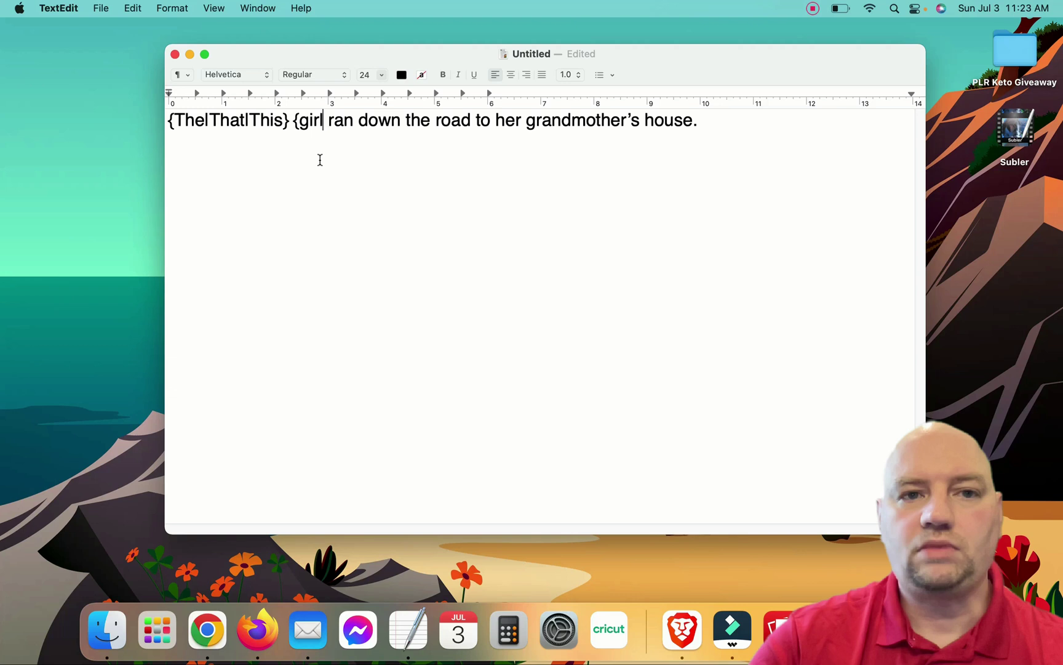
{"action": "type", "text": "|b"}
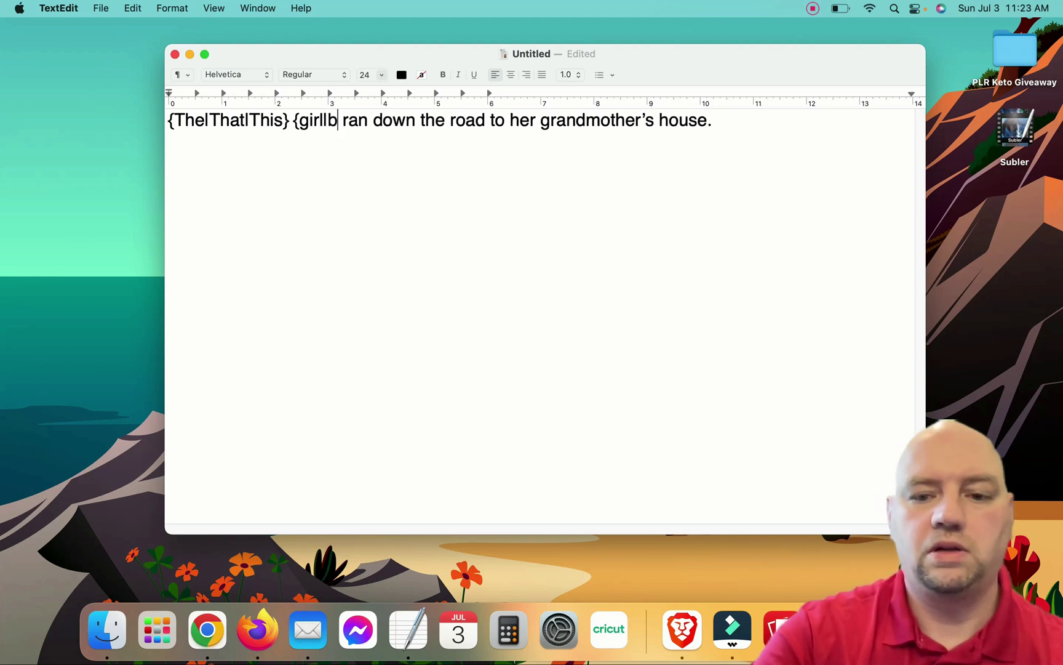
{"action": "type", "text": "oy"}
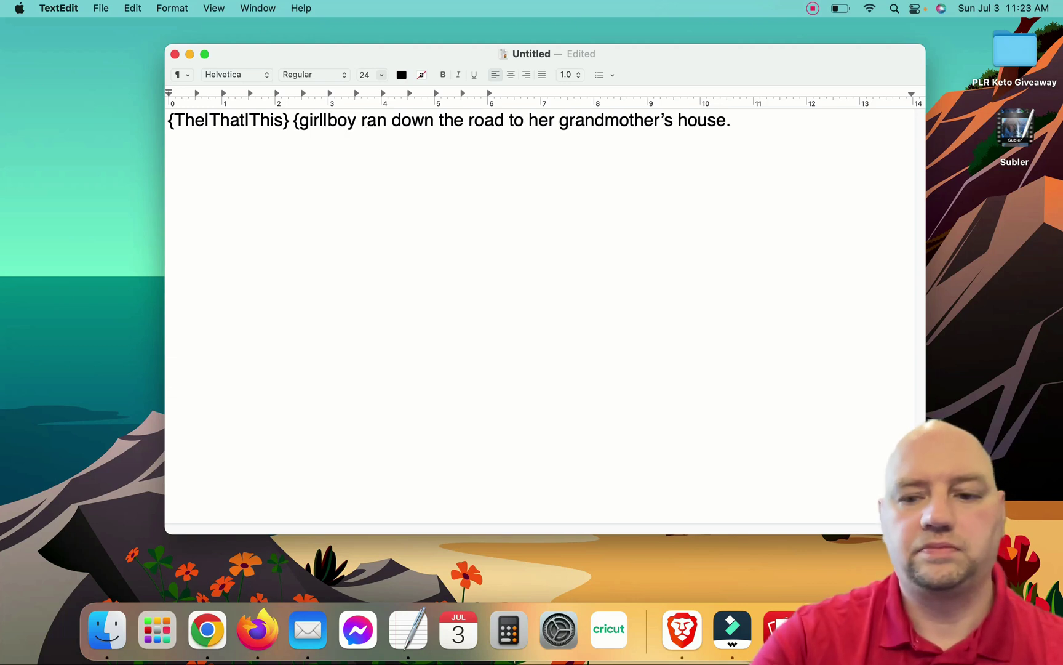
{"action": "type", "text": "}"}
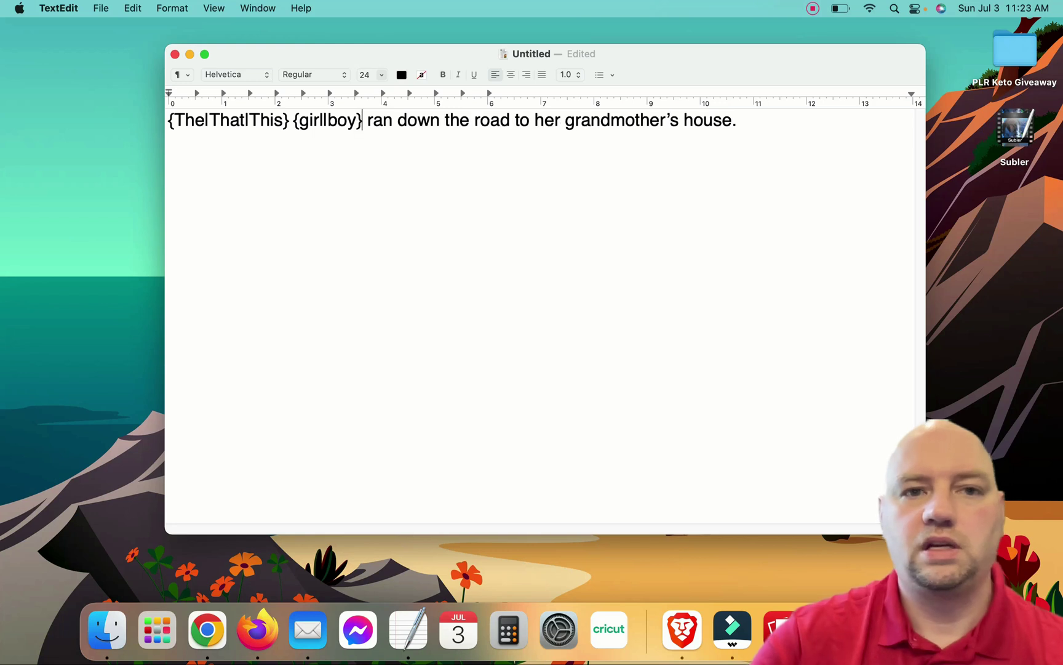
Turn 'down' into the spintax choice {up|down}, fixing the separator.
{"action": "left_click_drag", "start_coordinate": [397, 120], "coordinate": [406, 167]}
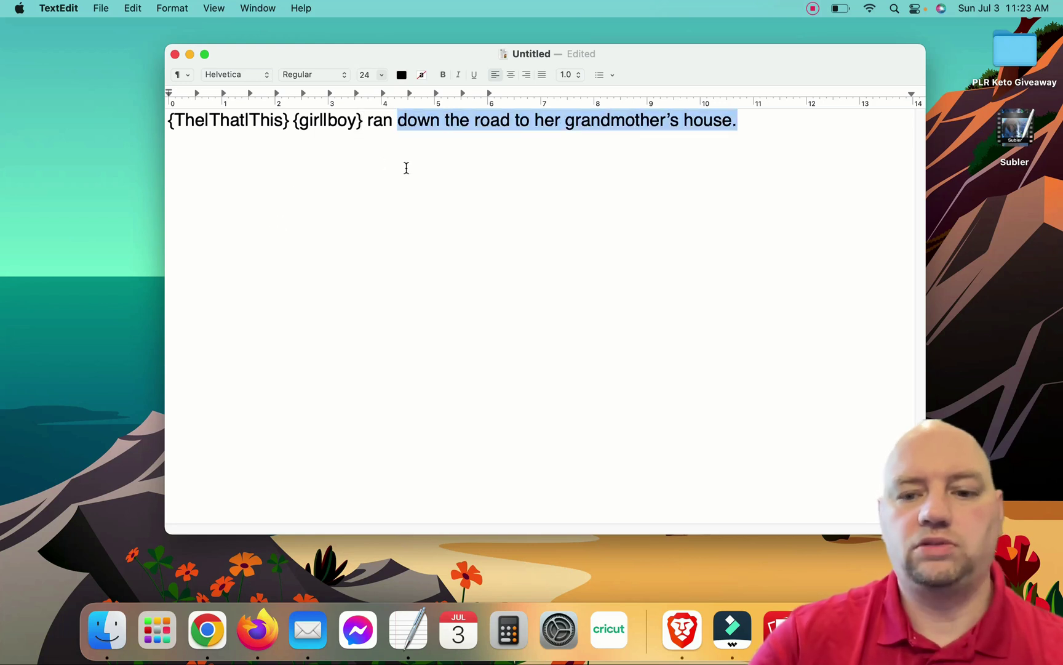
{"action": "left_click", "coordinate": [412, 164]}
{"action": "left_click", "coordinate": [398, 120]}
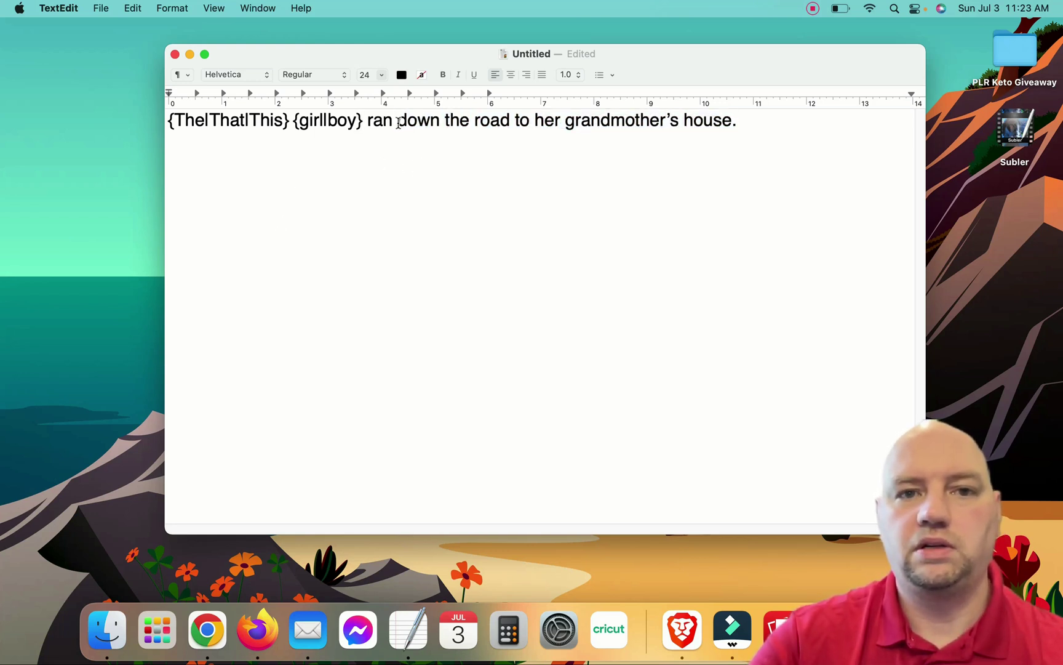
{"action": "type", "text": "{"}
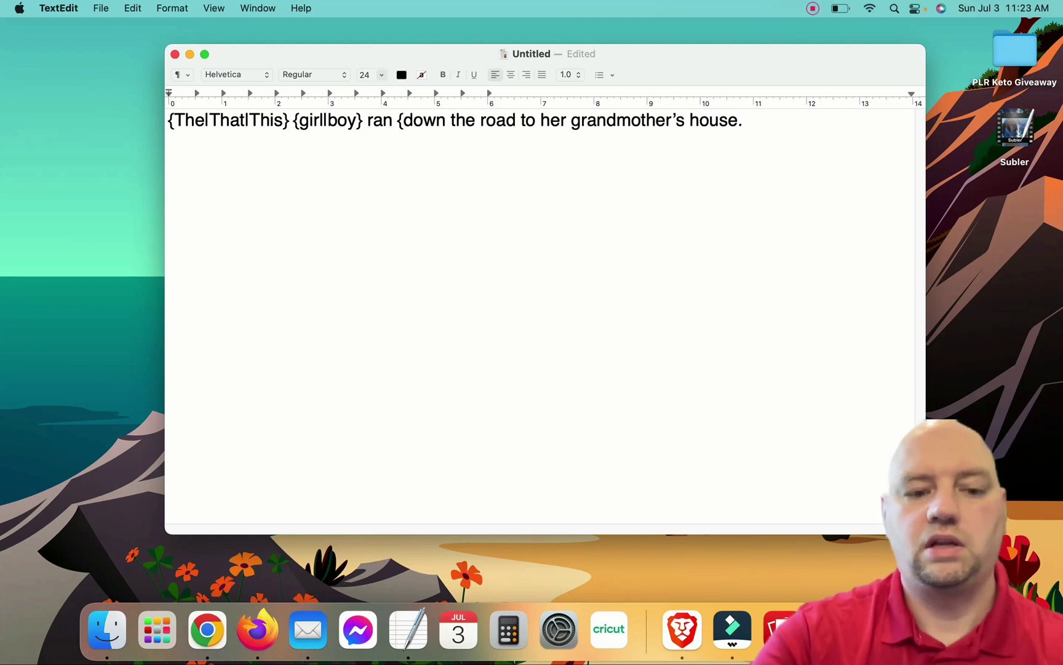
{"action": "type", "text": "up"}
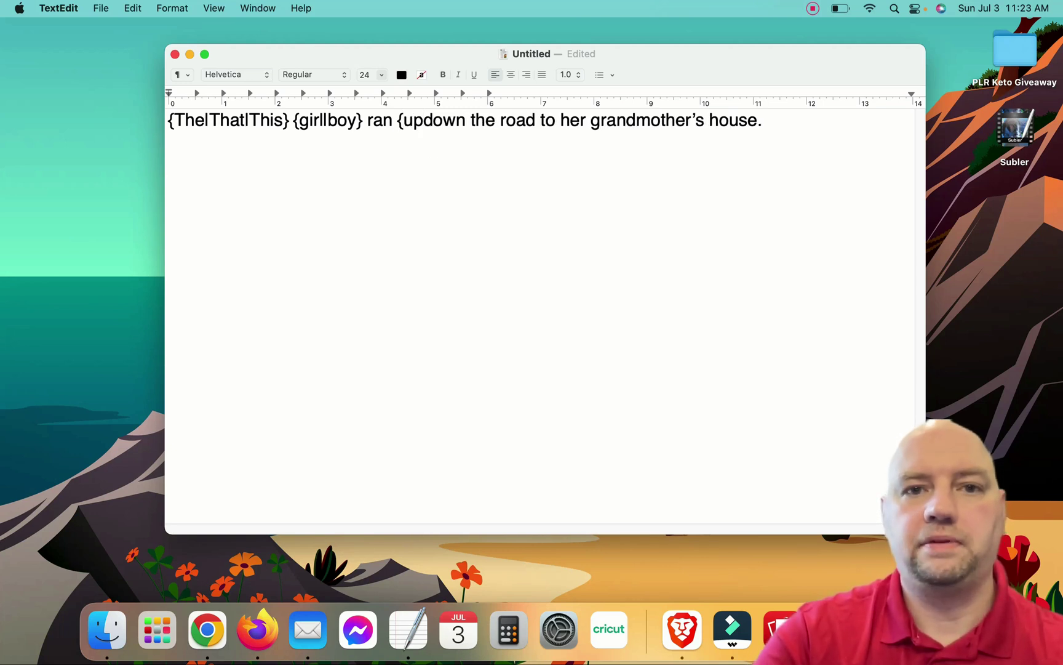
{"action": "type", "text": "|"}
{"action": "left_click_drag", "start_coordinate": [471, 120], "coordinate": [464, 177]}
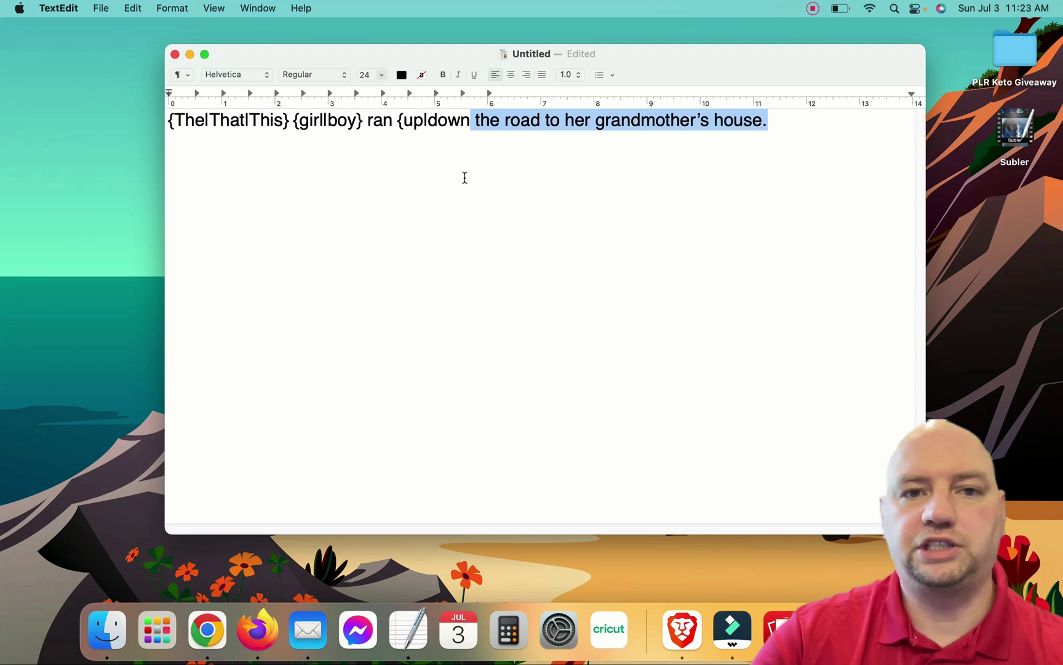
{"action": "left_click", "coordinate": [470, 123]}
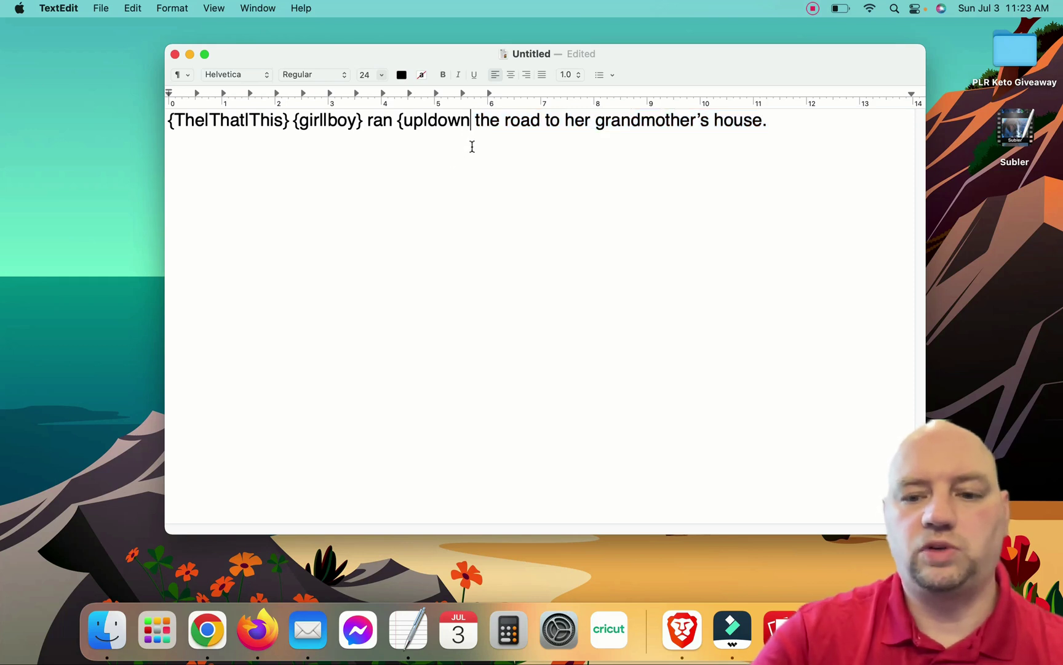
{"action": "type", "text": "}"}
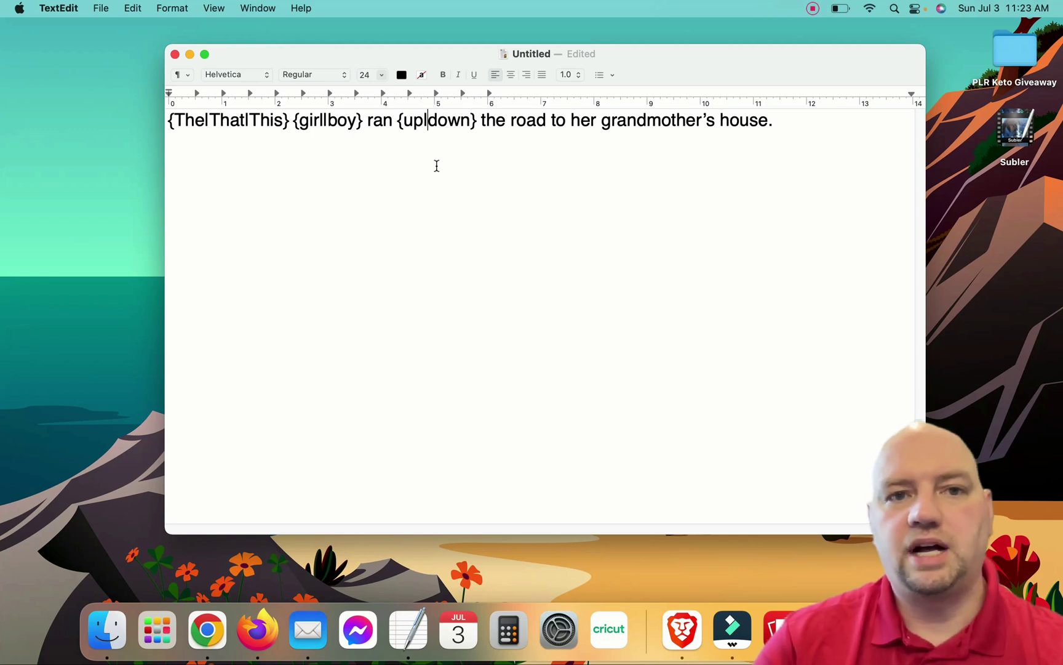
{"action": "key", "text": "BackSpace"}
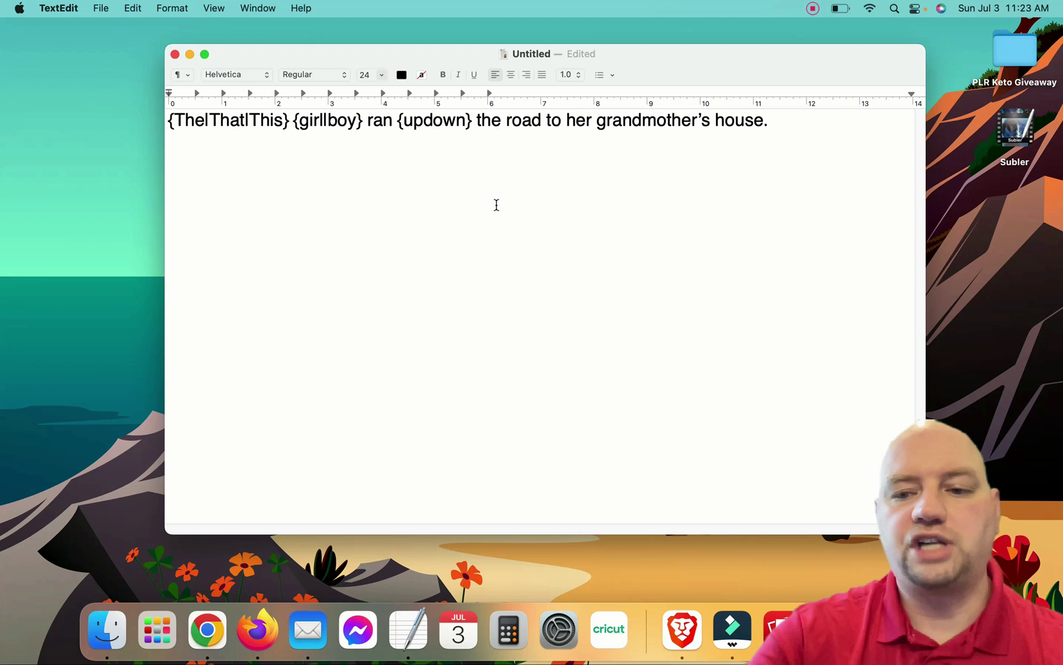
{"action": "type", "text": "|"}
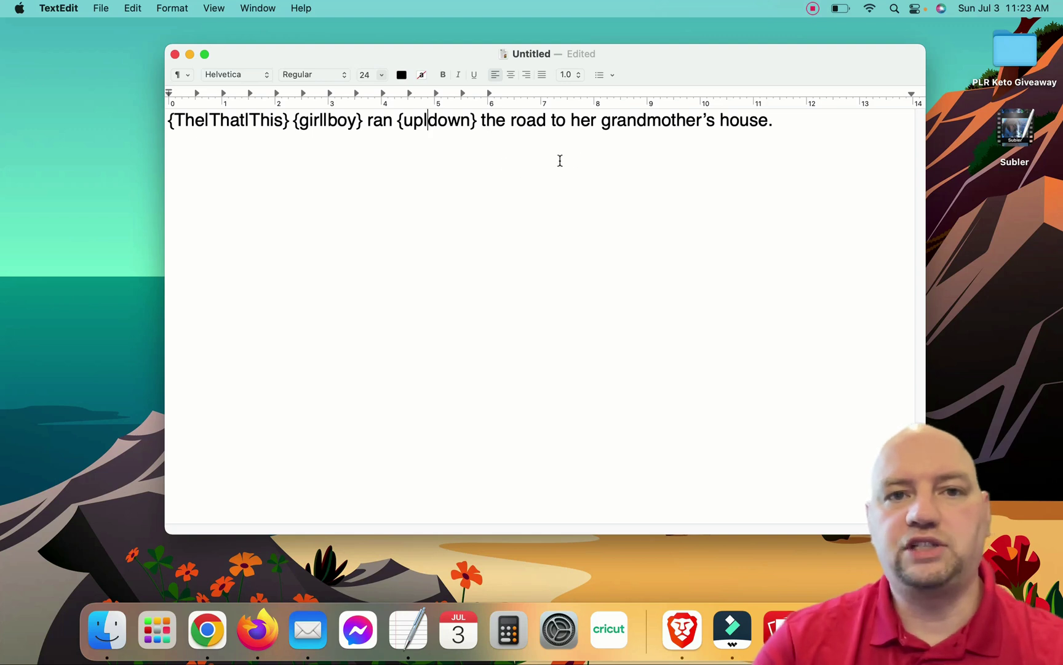
Turn 'road' into the spintax choice {alley|road}.
{"action": "left_click", "coordinate": [512, 122]}
{"action": "type", "text": "{"}
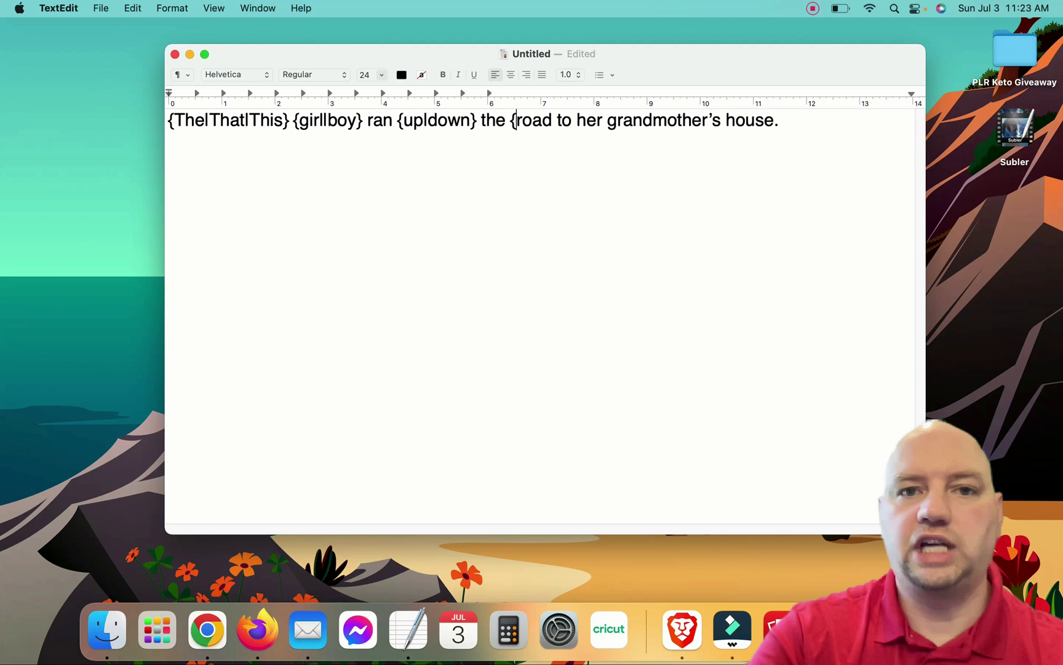
{"action": "type", "text": "alley|"}
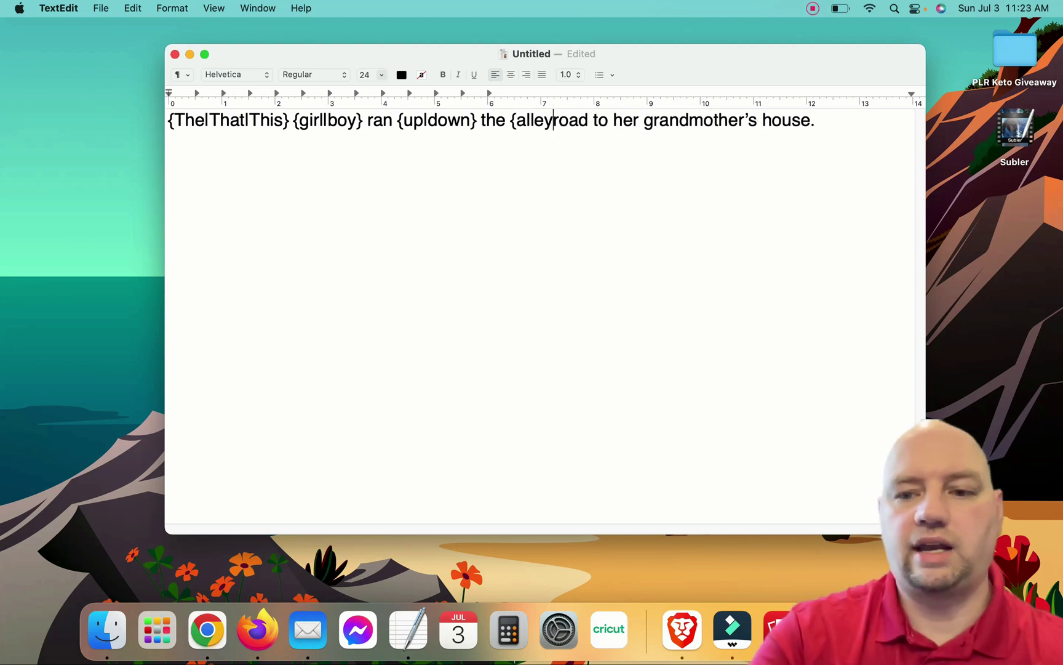
{"action": "left_click", "coordinate": [594, 127]}
{"action": "type", "text": "}"}
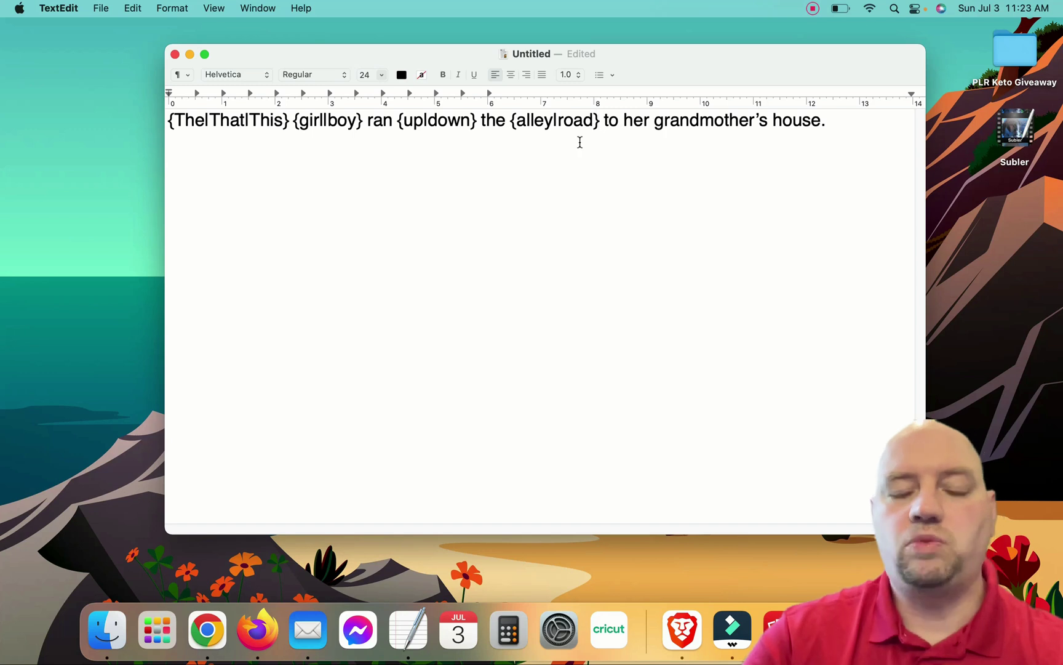
Insert the optional group {|gravel } directly before the alley/road choice.
{"action": "left_click", "coordinate": [509, 121]}
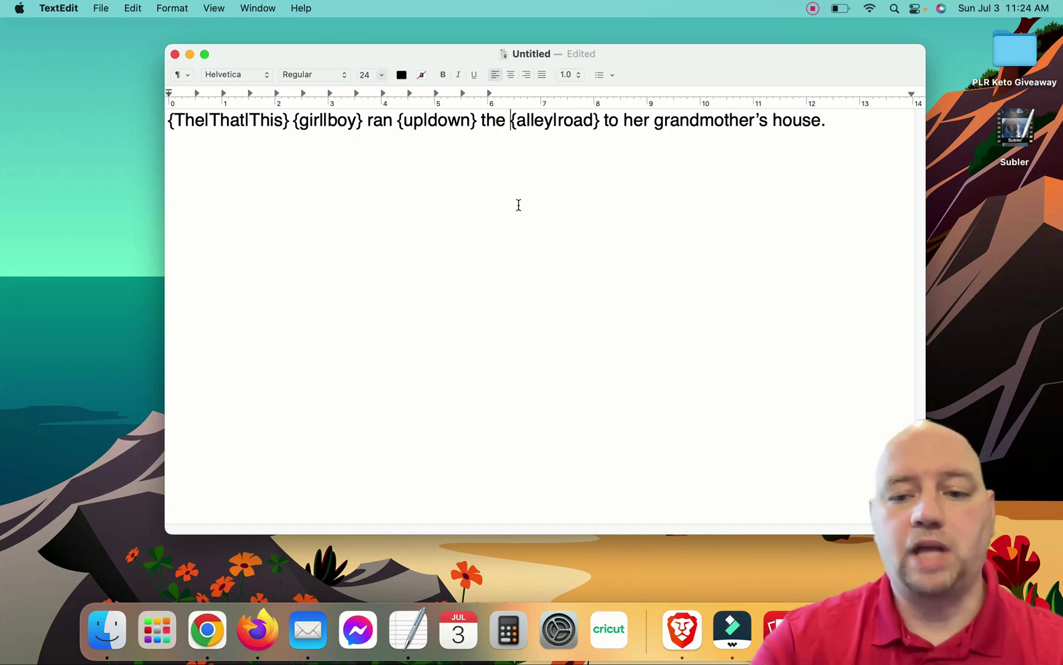
{"action": "type", "text": "{"}
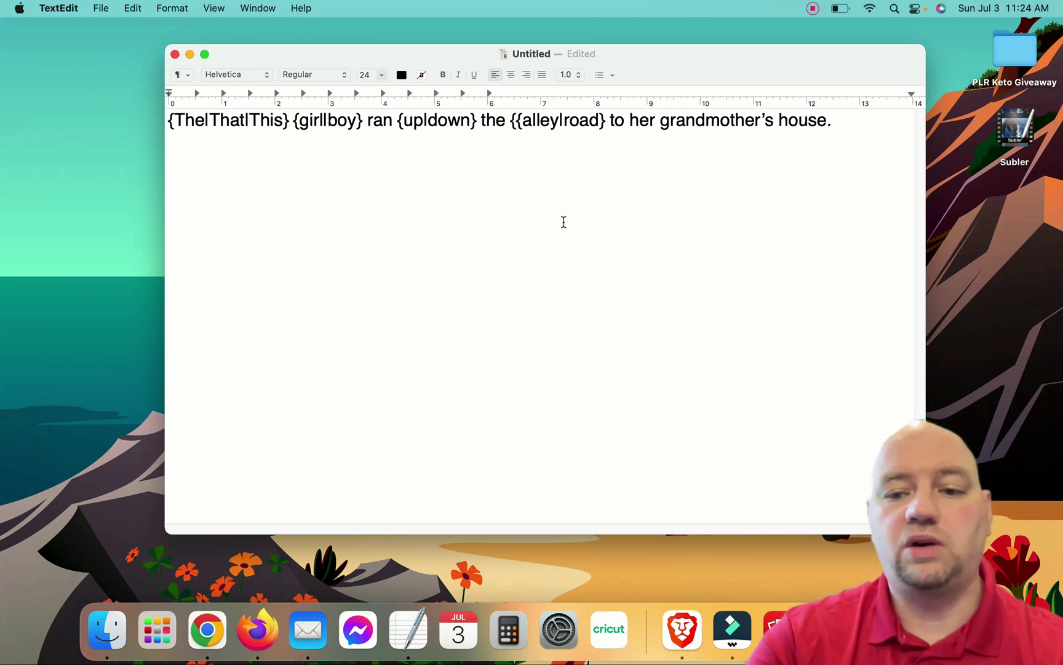
{"action": "type", "text": "|"}
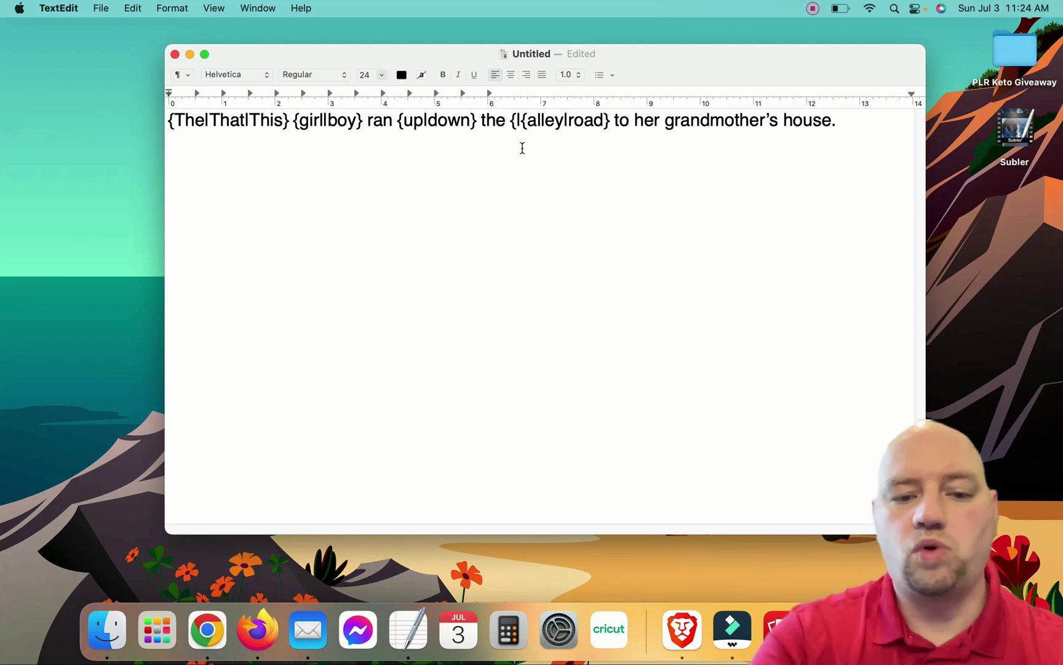
{"action": "type", "text": "gravel"}
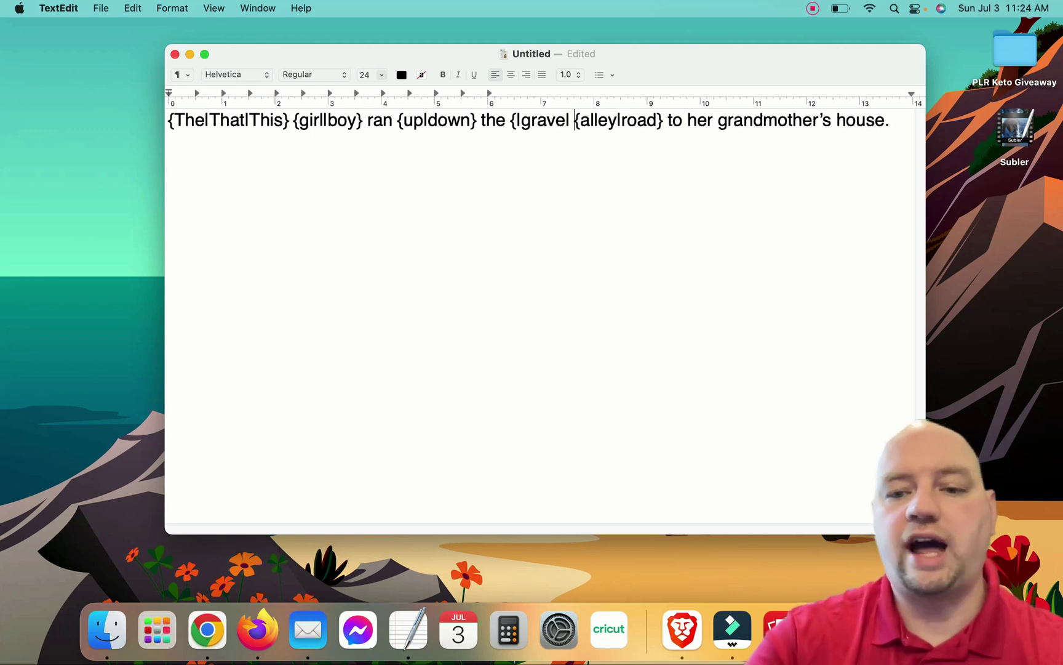
{"action": "type", "text": " }"}
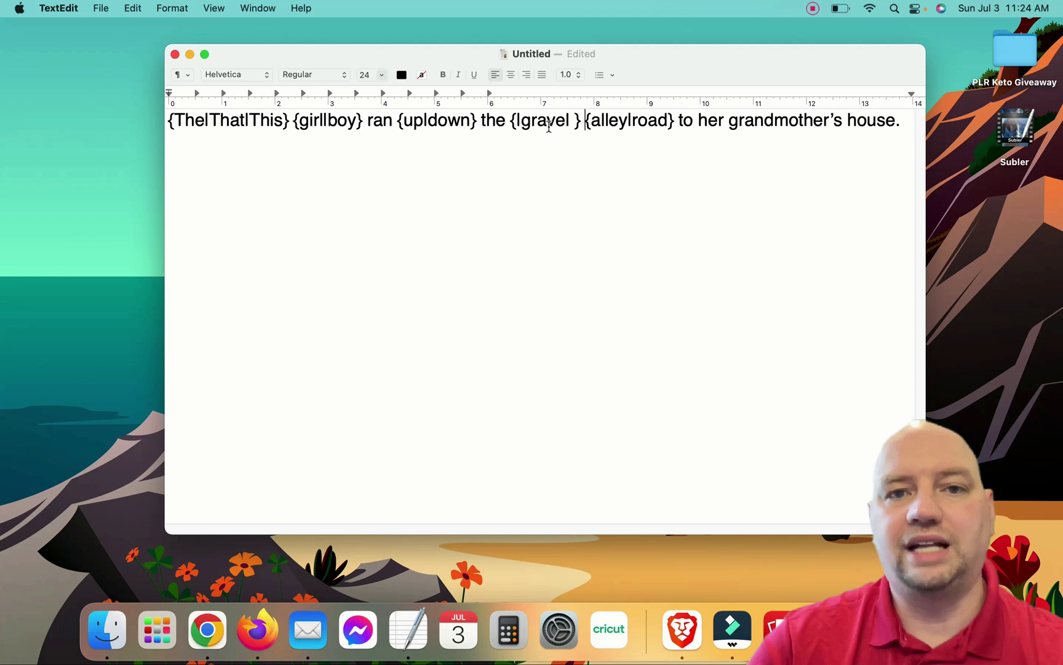
{"action": "key", "text": "BackSpace"}
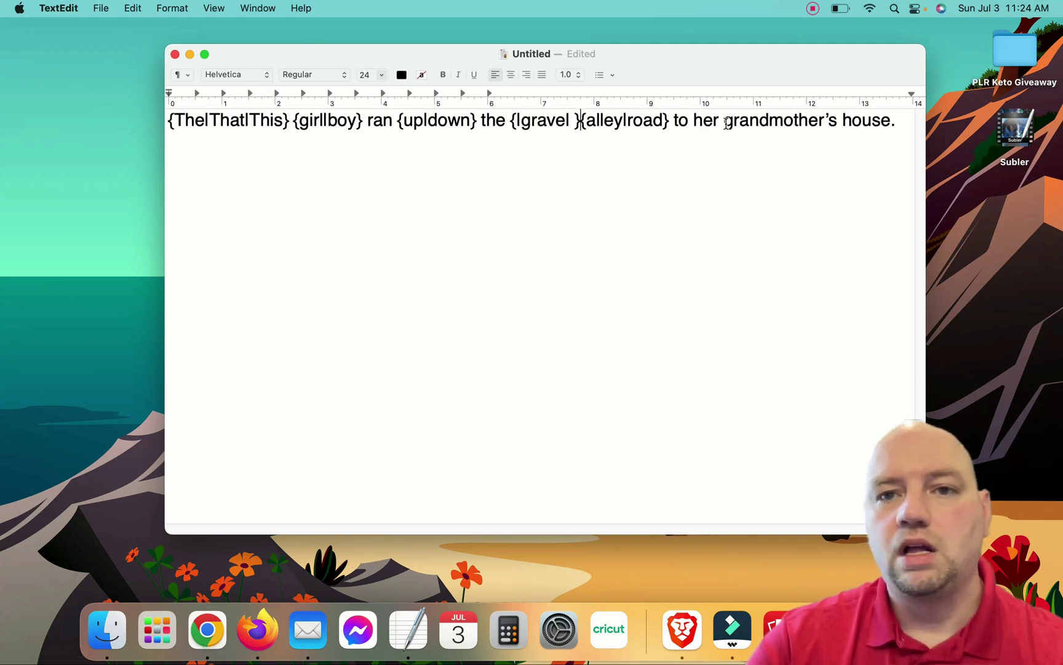
Add the choices {his|her} and {grandfather|aunt|uncle|grandmother}.
{"action": "left_click", "coordinate": [694, 121]}
{"action": "type", "text": "{"}
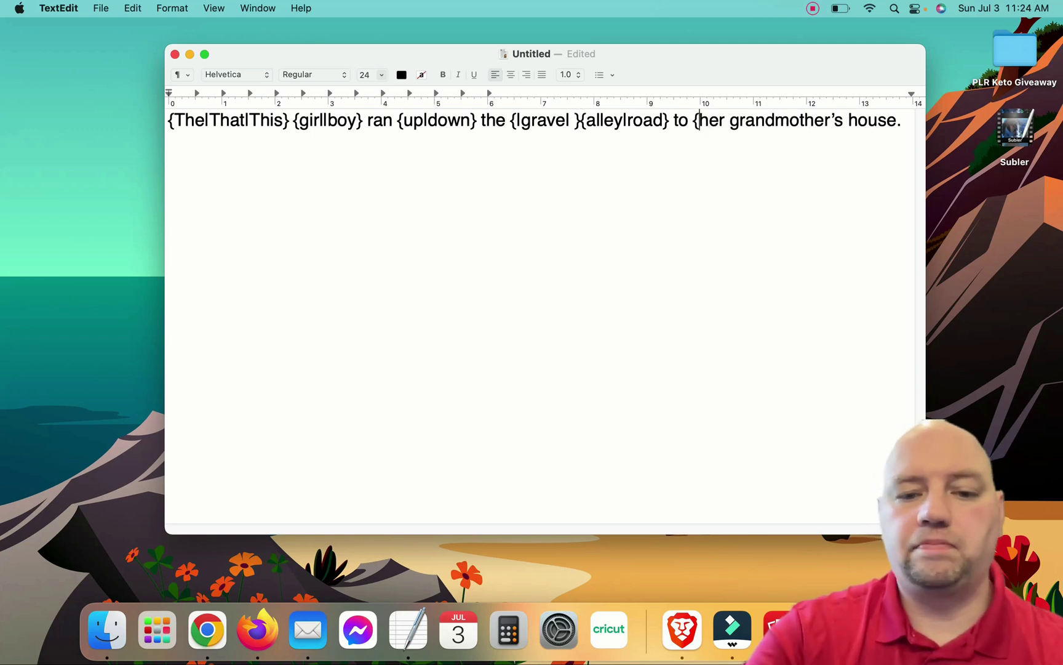
{"action": "type", "text": "his"}
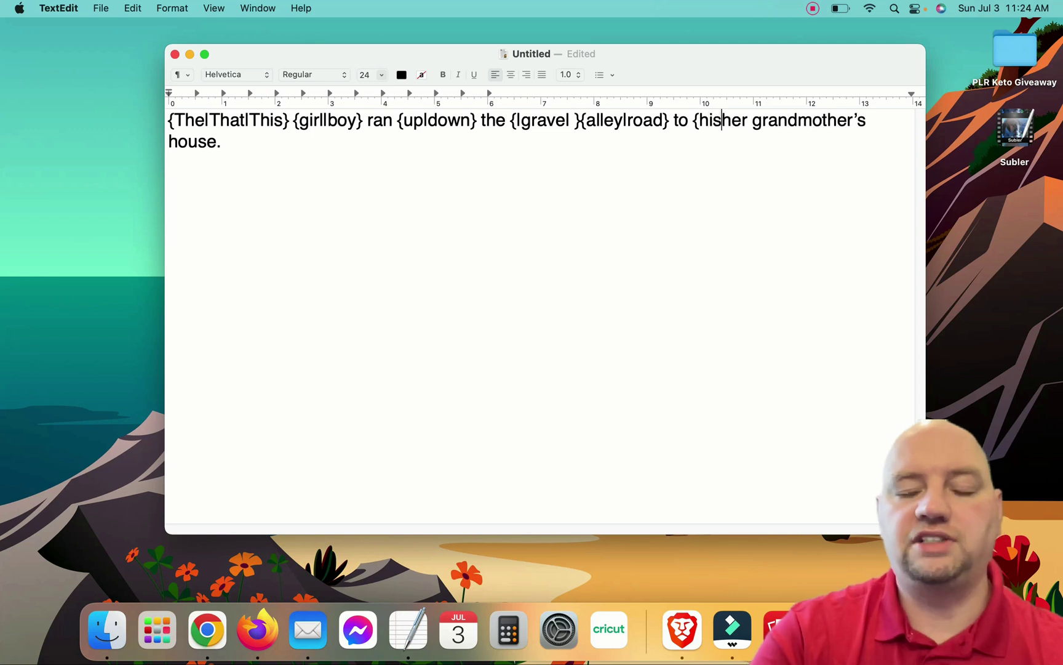
{"action": "type", "text": "|"}
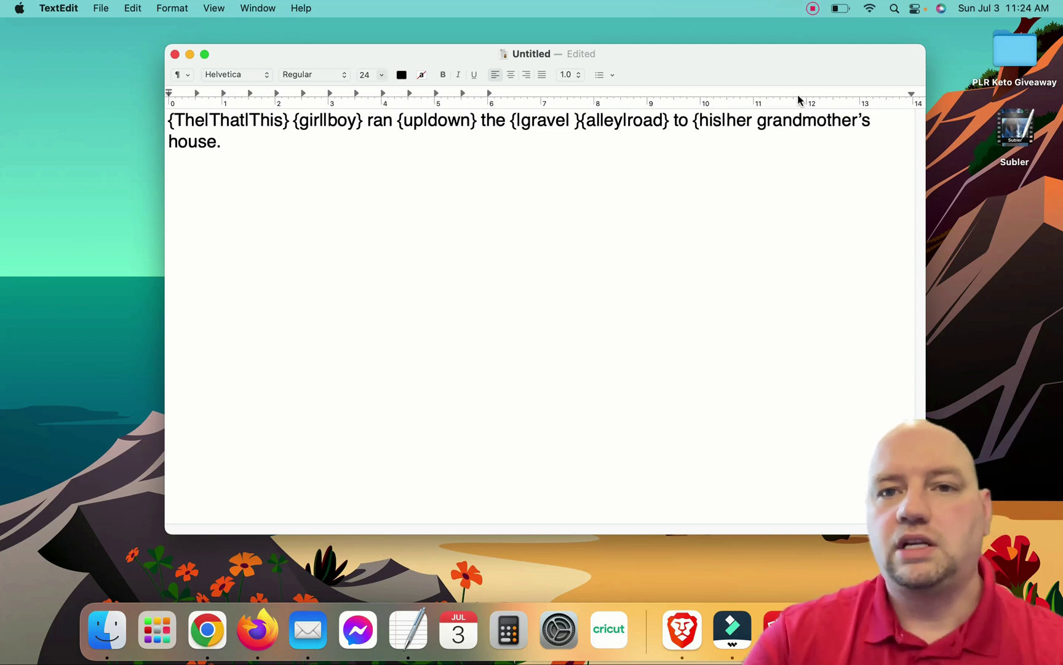
{"action": "left_click", "coordinate": [752, 121]}
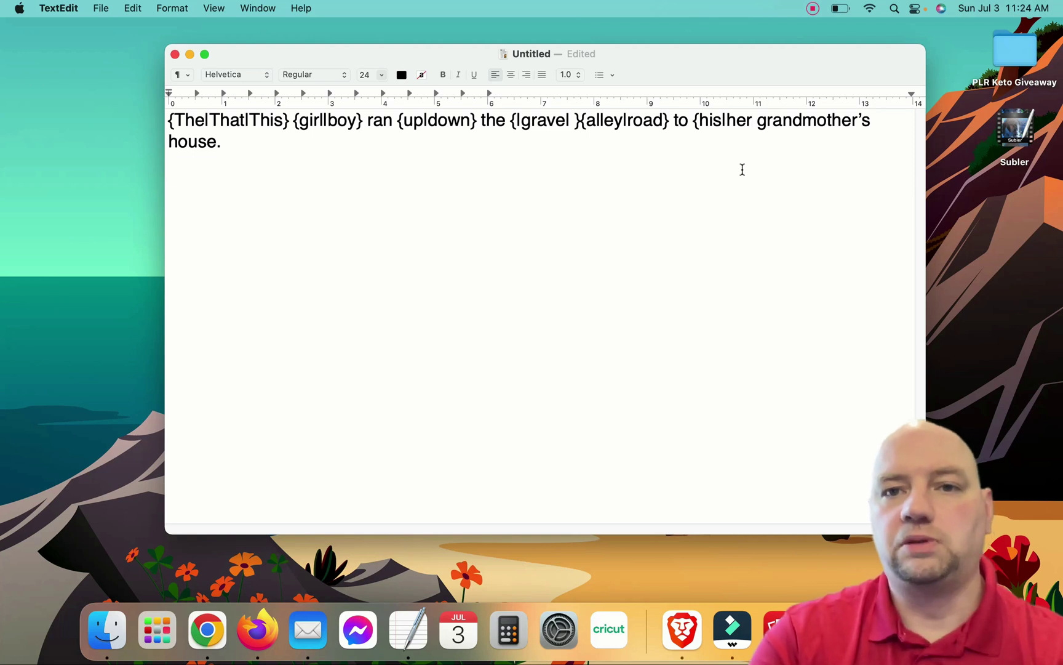
{"action": "type", "text": "}"}
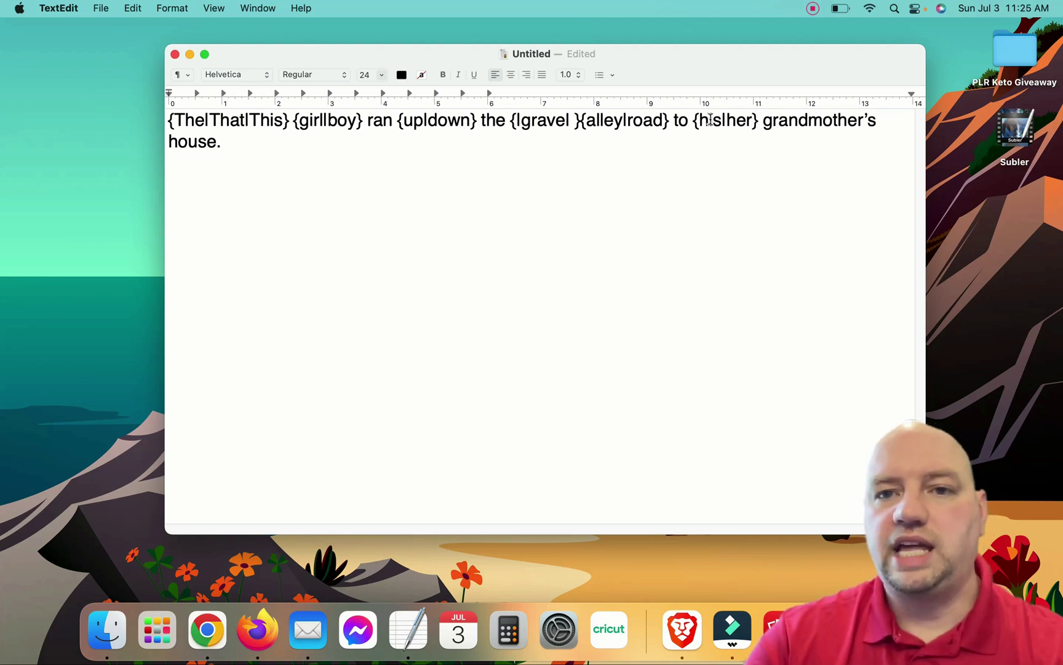
{"action": "left_click", "coordinate": [762, 120]}
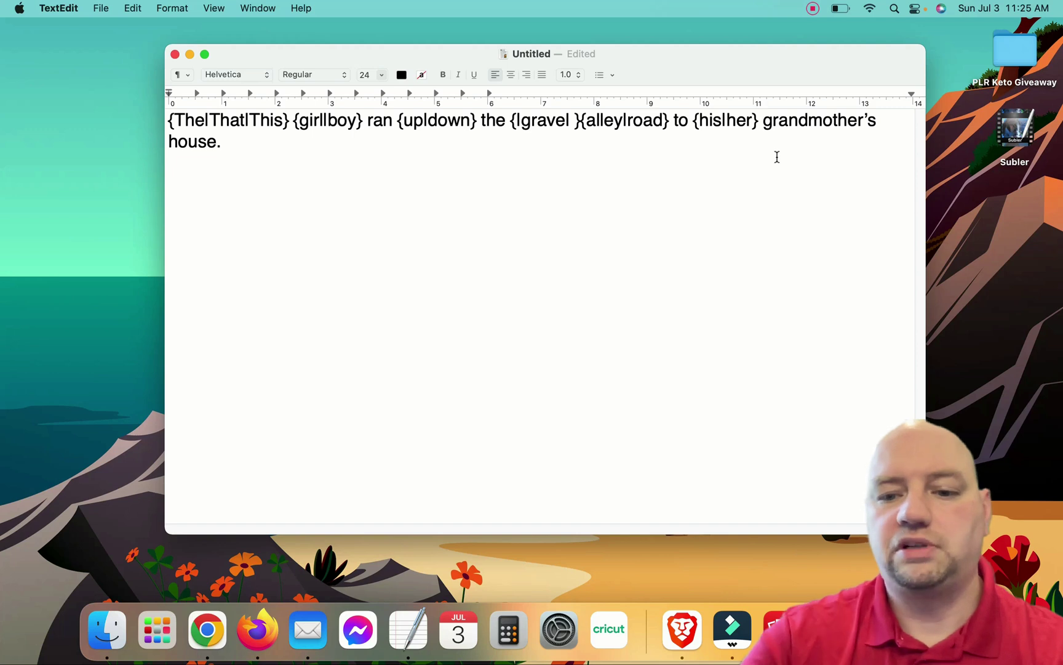
{"action": "type", "text": "{"}
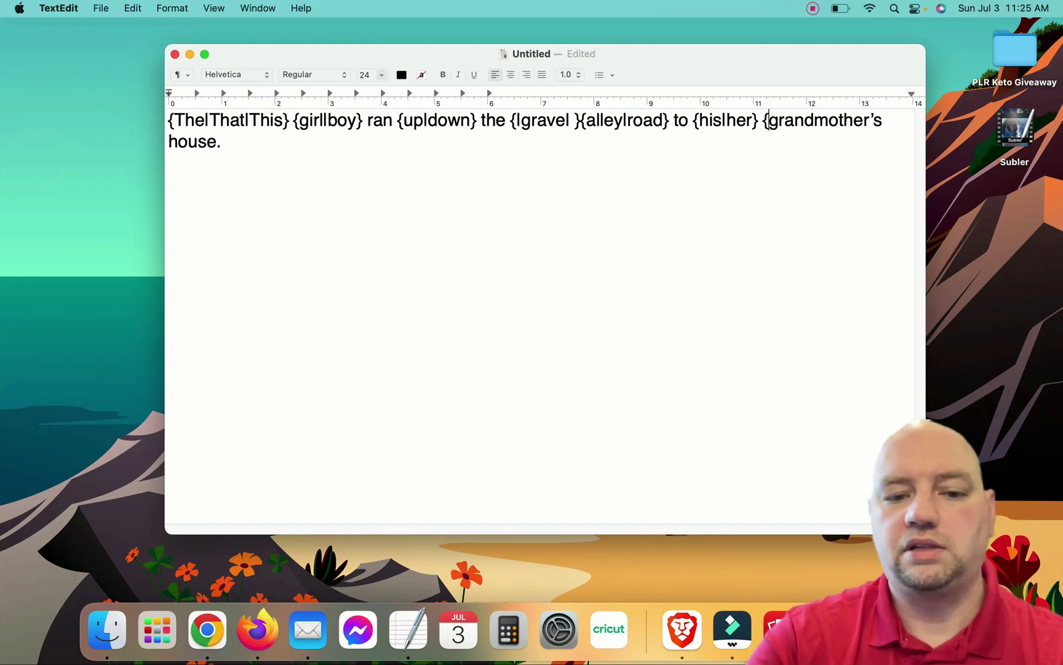
{"action": "type", "text": "grandfa"}
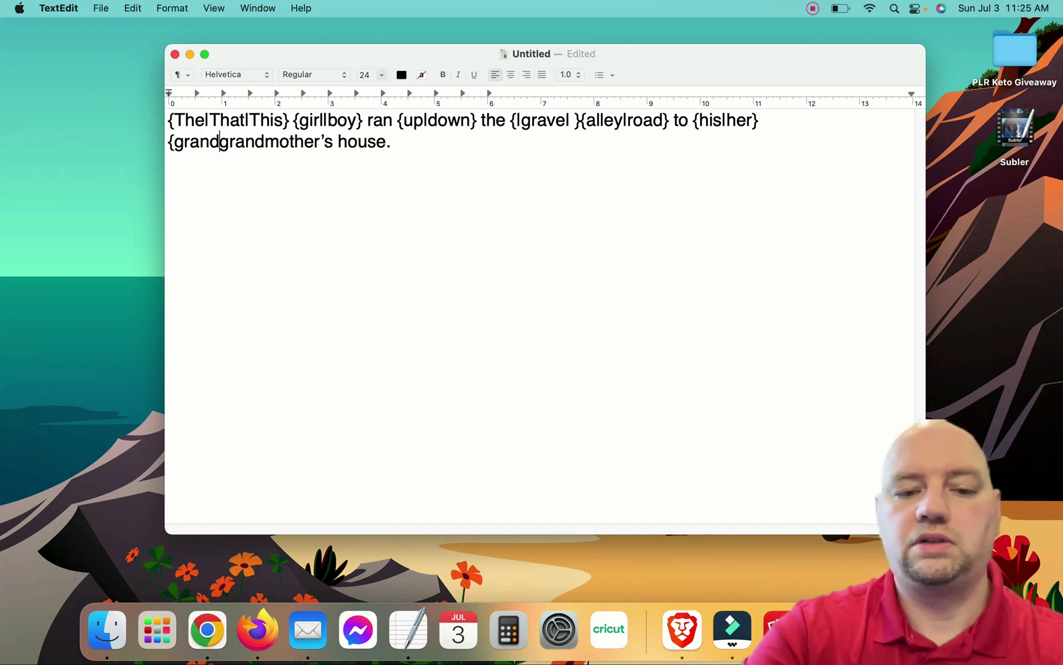
{"action": "type", "text": "ther"}
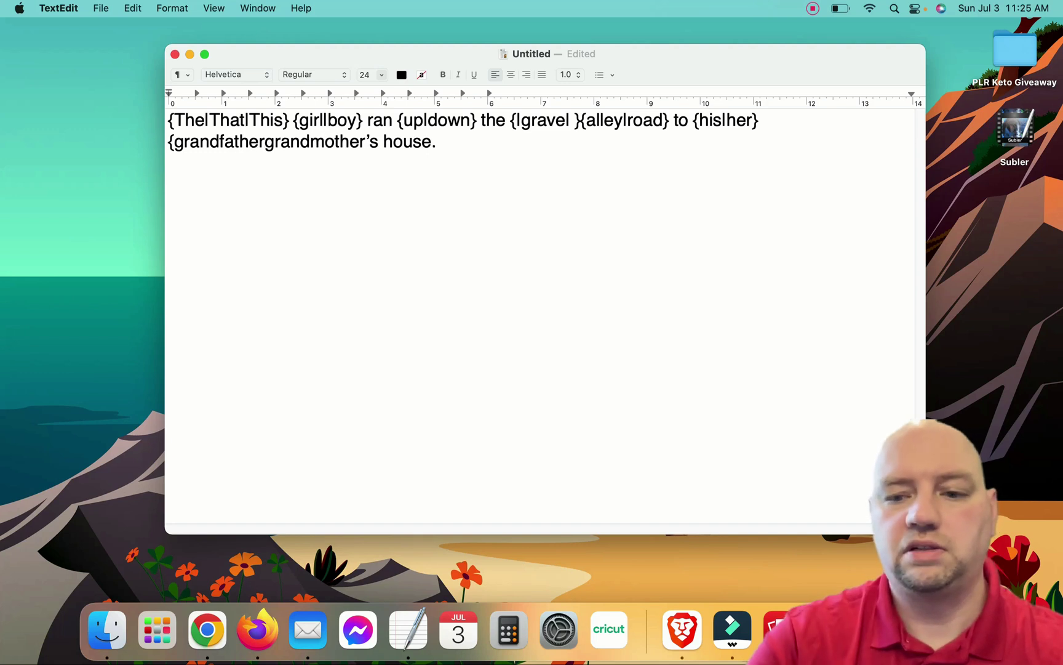
{"action": "type", "text": "|"}
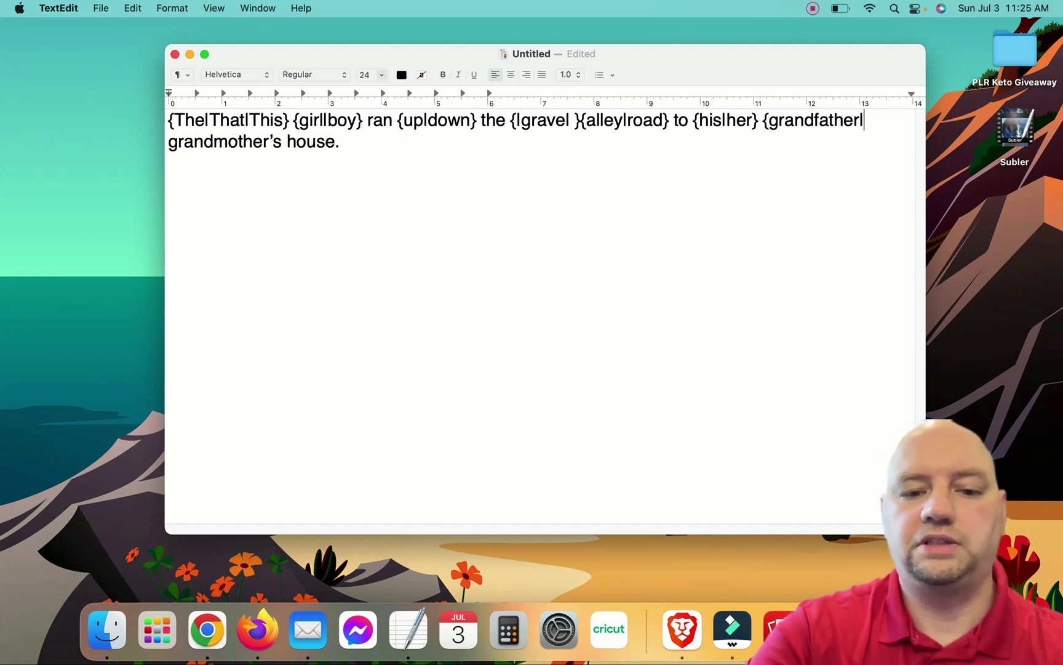
{"action": "type", "text": "aun"}
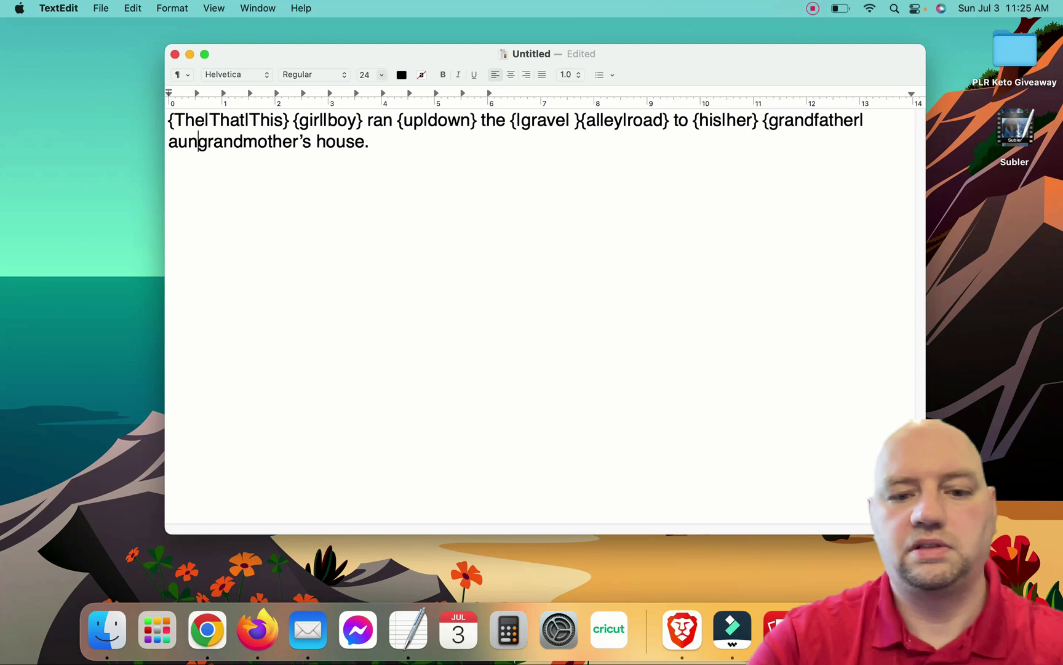
{"action": "type", "text": "t|"}
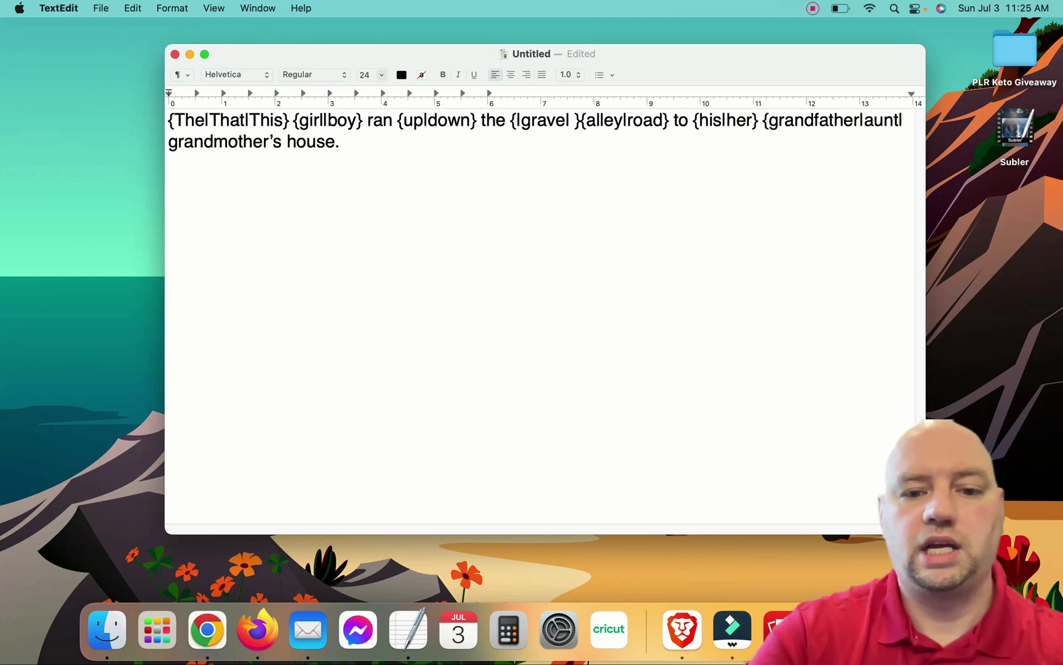
{"action": "type", "text": "uncle"}
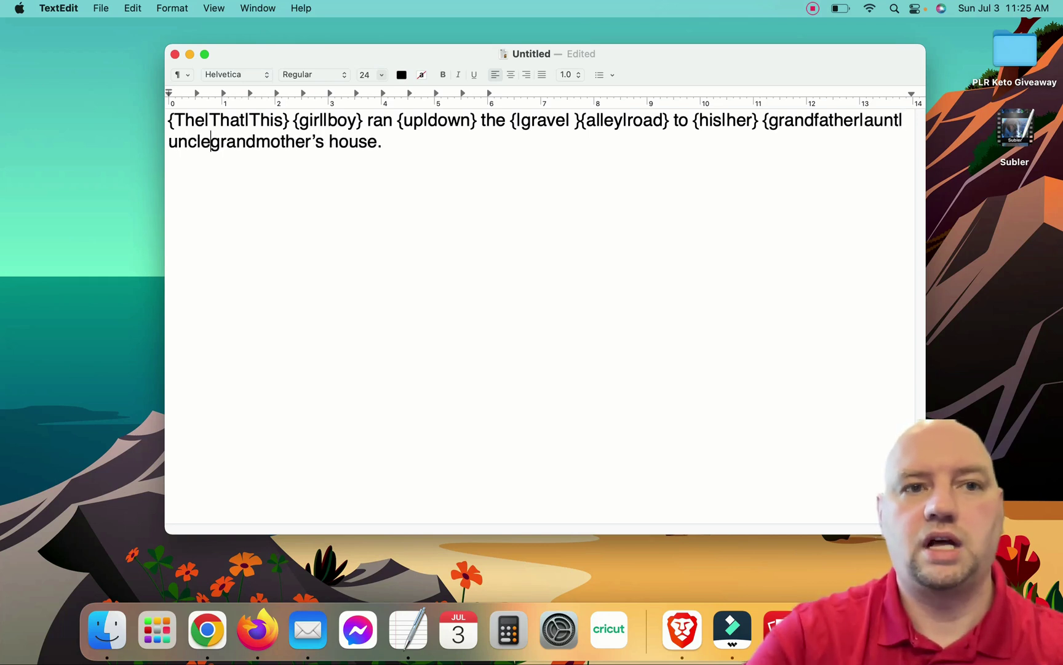
{"action": "type", "text": "|"}
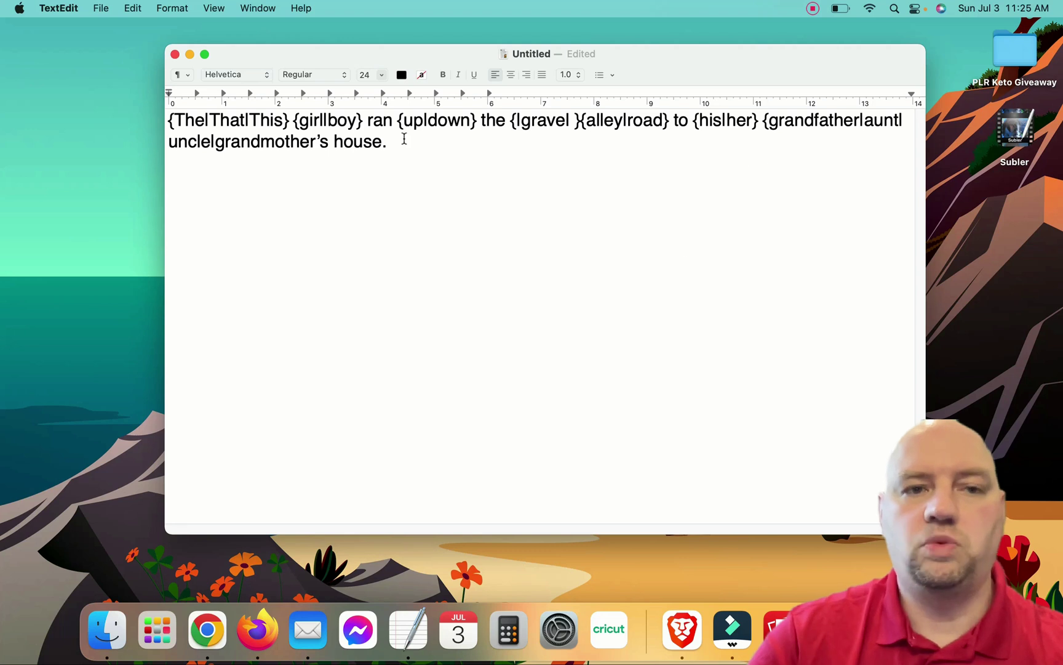
{"action": "left_click", "coordinate": [318, 140]}
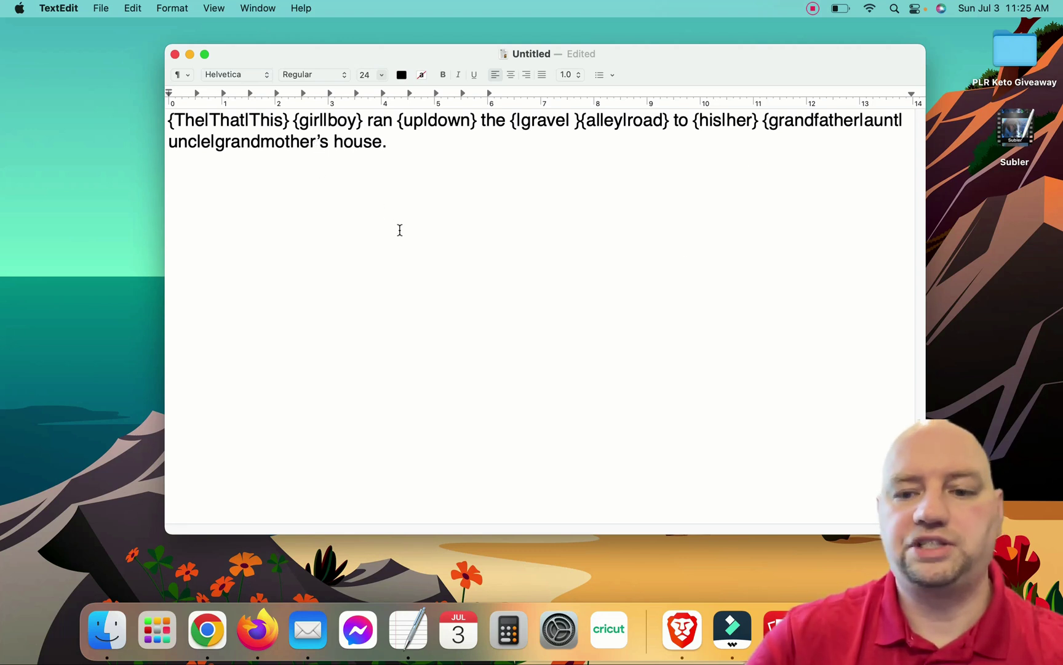
{"action": "type", "text": "}"}
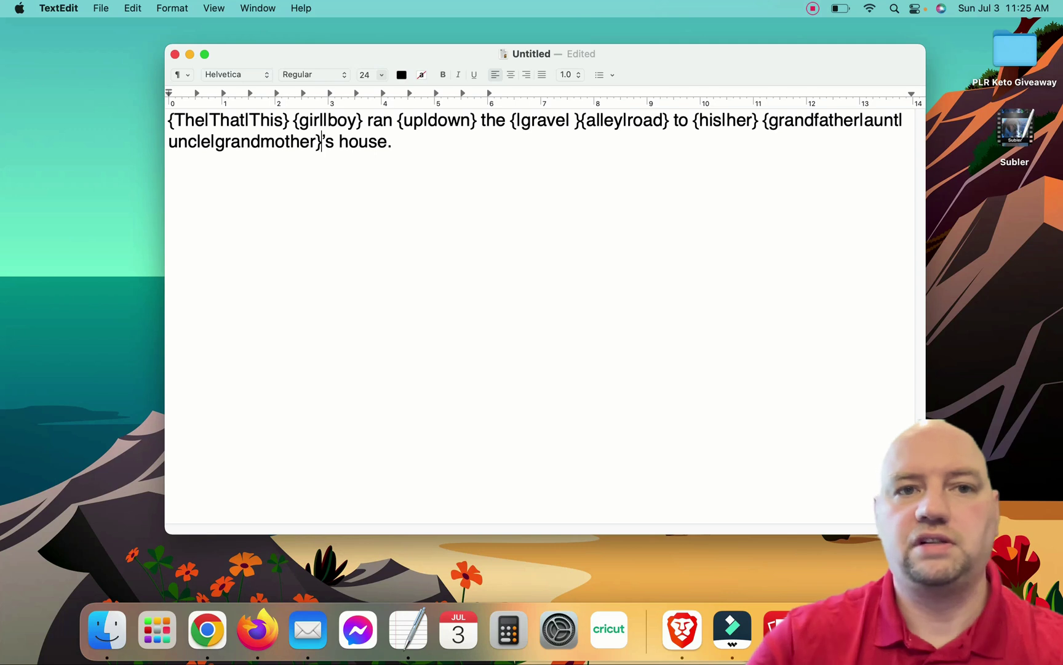
Make 'house' the choice {apartment|condo|trailer|house}, select the whole sentence, and launch Chrome.
{"action": "left_click", "coordinate": [339, 142]}
{"action": "type", "text": "{ap"}
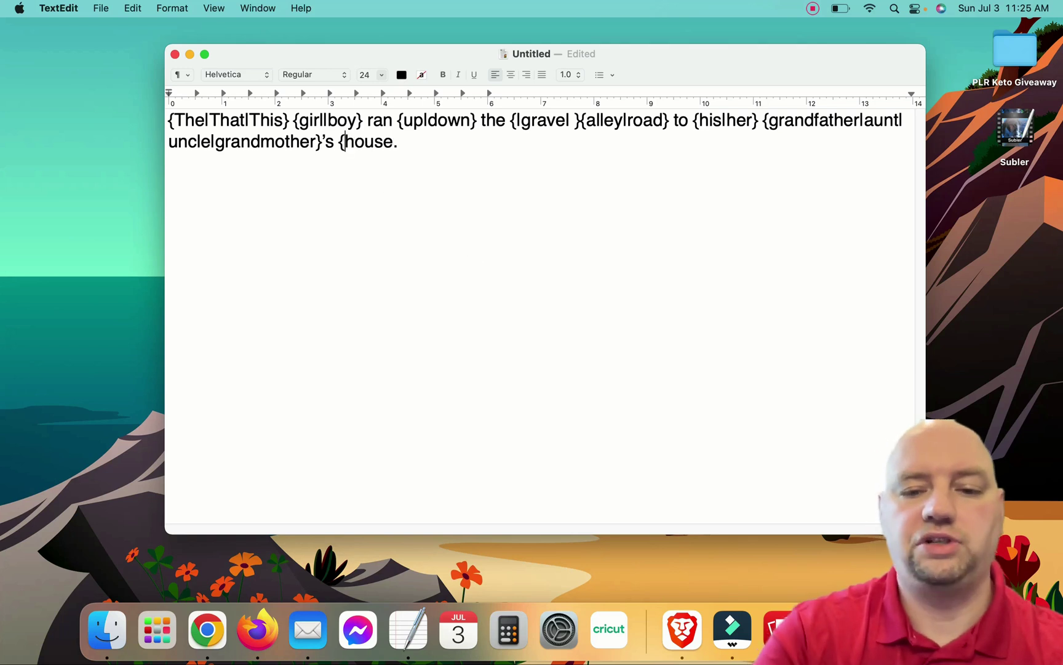
{"action": "type", "text": "artment"}
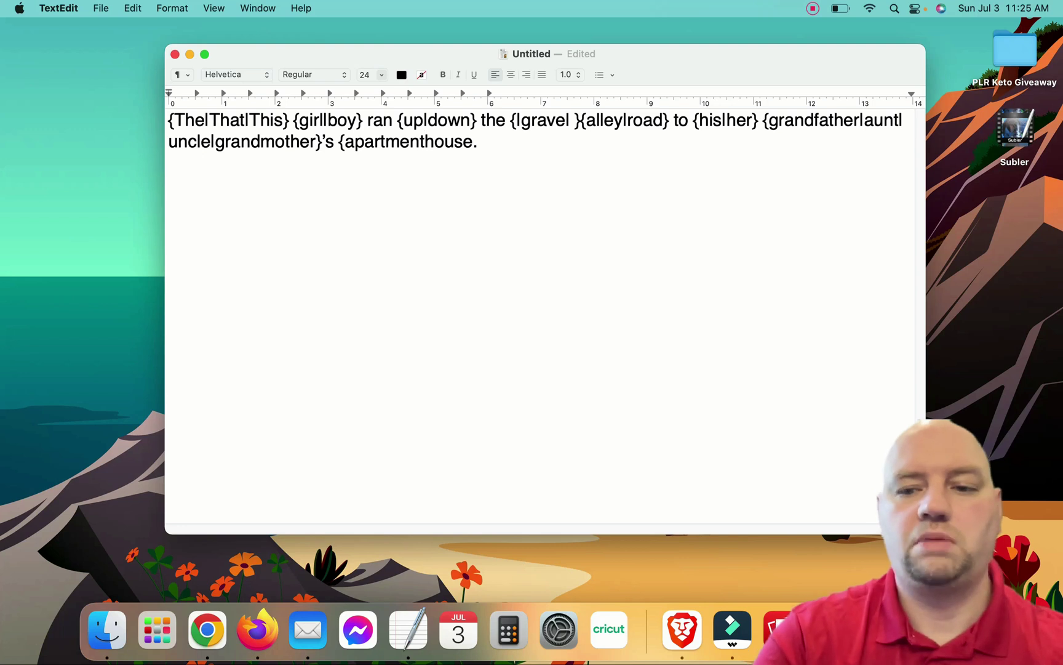
{"action": "type", "text": "|"}
{"action": "type", "text": "condo|"}
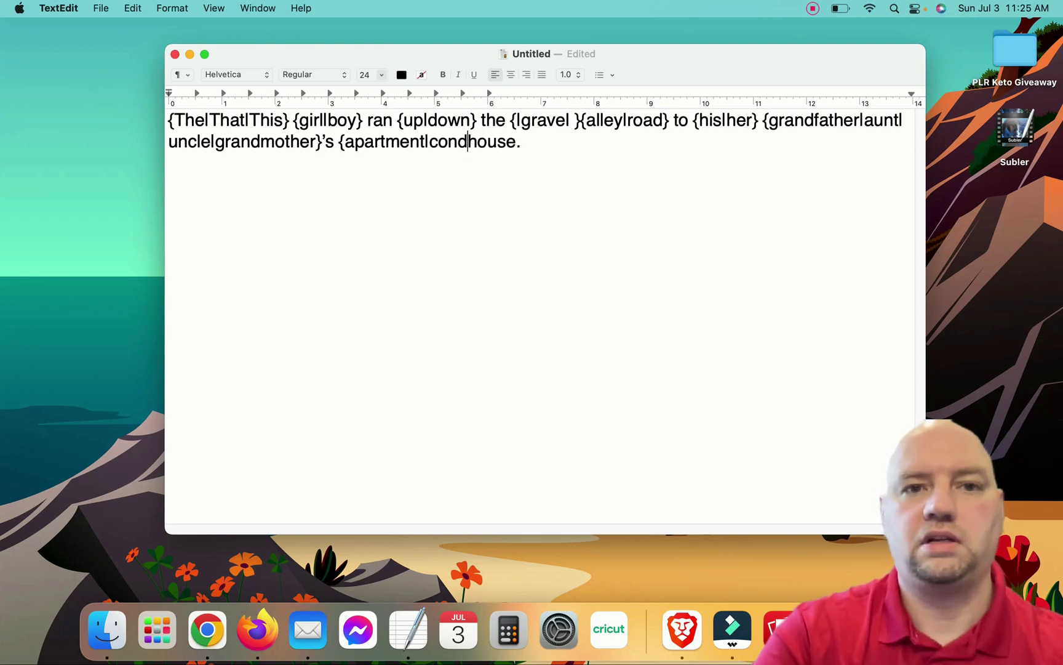
{"action": "type", "text": "|"}
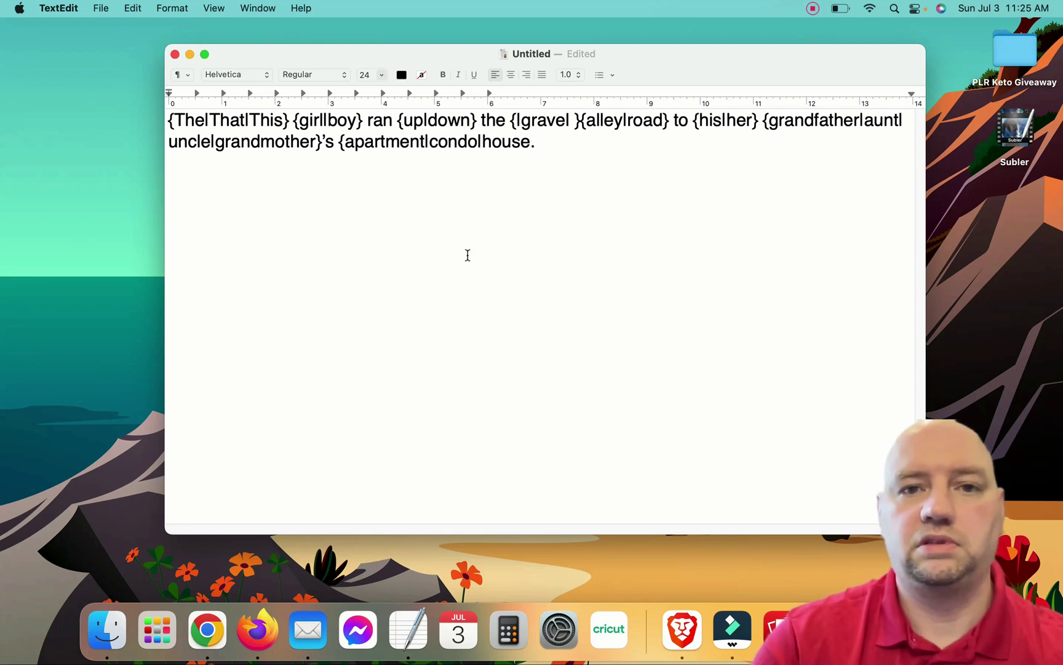
{"action": "type", "text": "traine"}
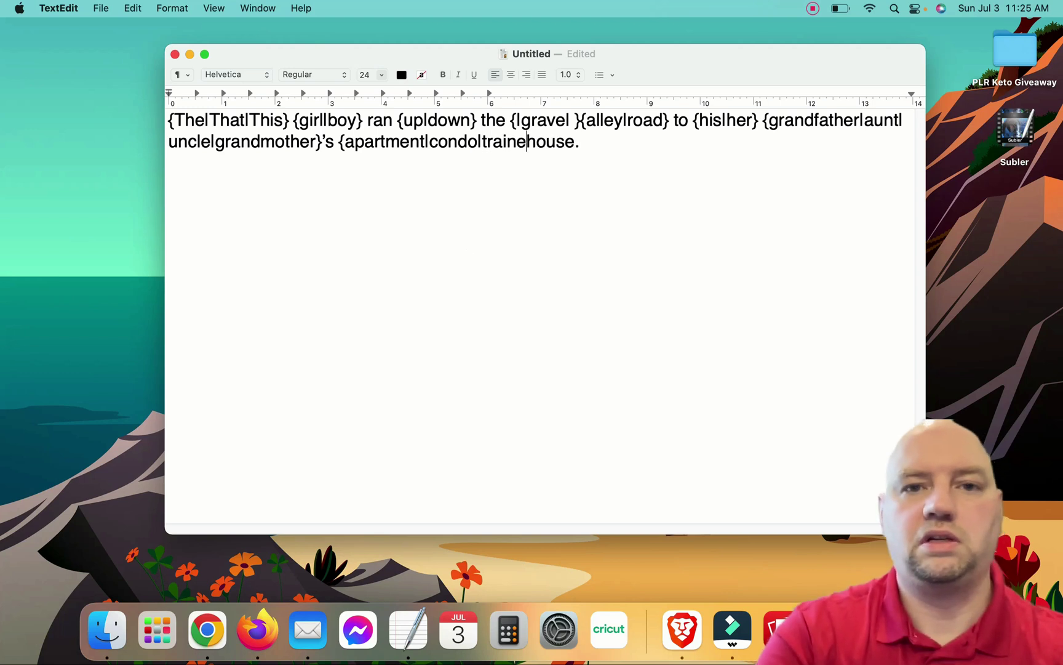
{"action": "key", "text": "BackSpace"}
{"action": "key", "text": "BackSpace"}
{"action": "type", "text": "ler"}
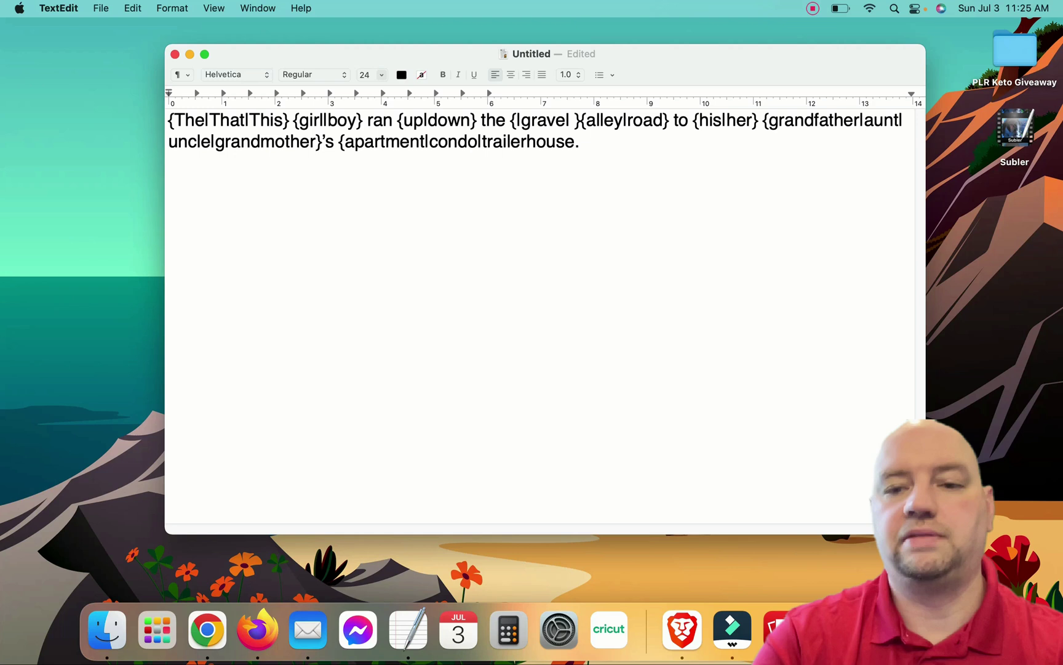
{"action": "type", "text": "|"}
{"action": "left_click", "coordinate": [580, 142]}
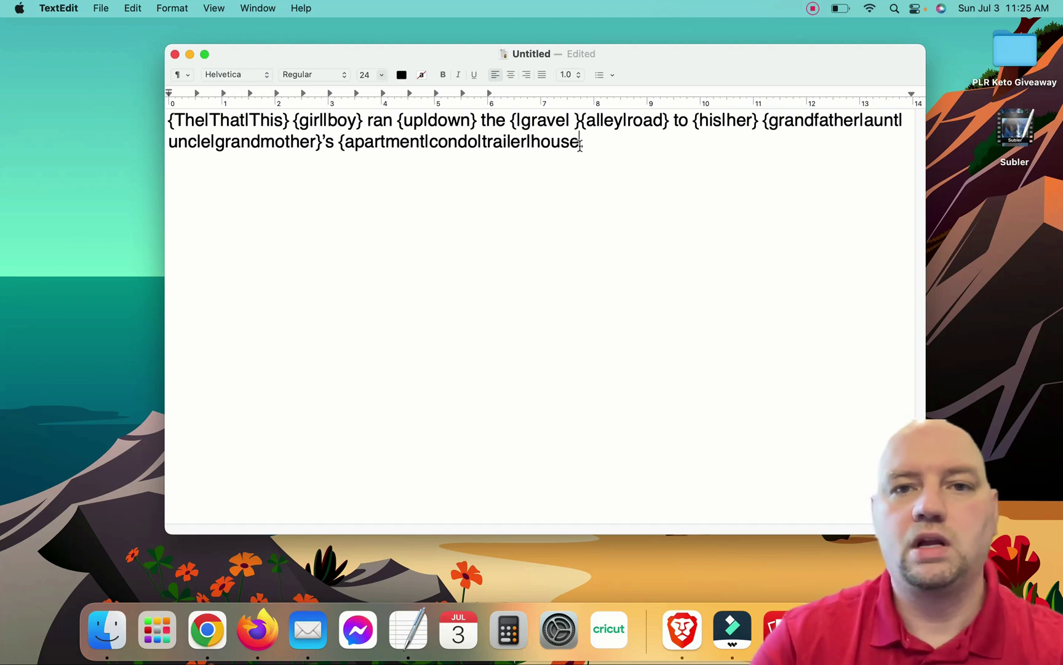
{"action": "type", "text": "}."}
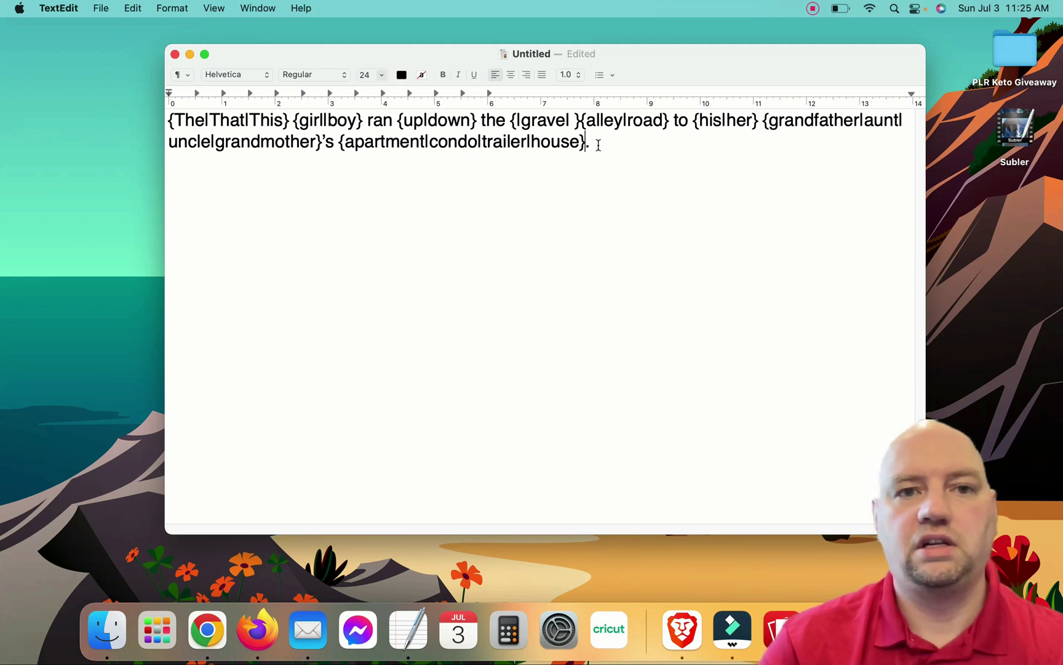
{"action": "left_click_drag", "start_coordinate": [598, 145], "coordinate": [169, 116]}
{"action": "key", "text": "super+c"}
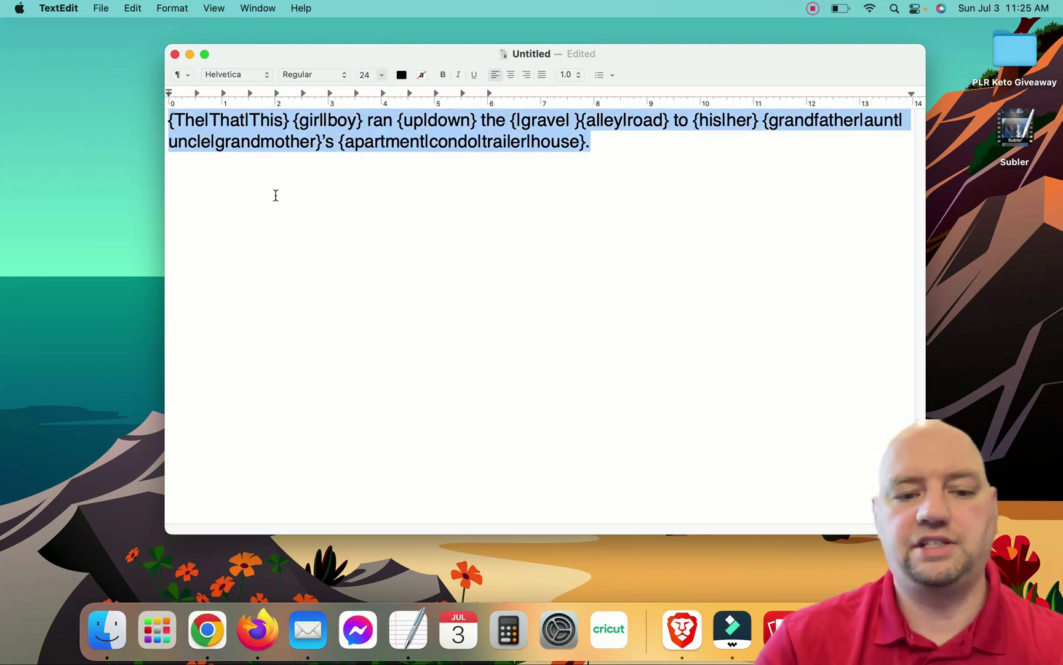
{"action": "left_click", "coordinate": [209, 630]}
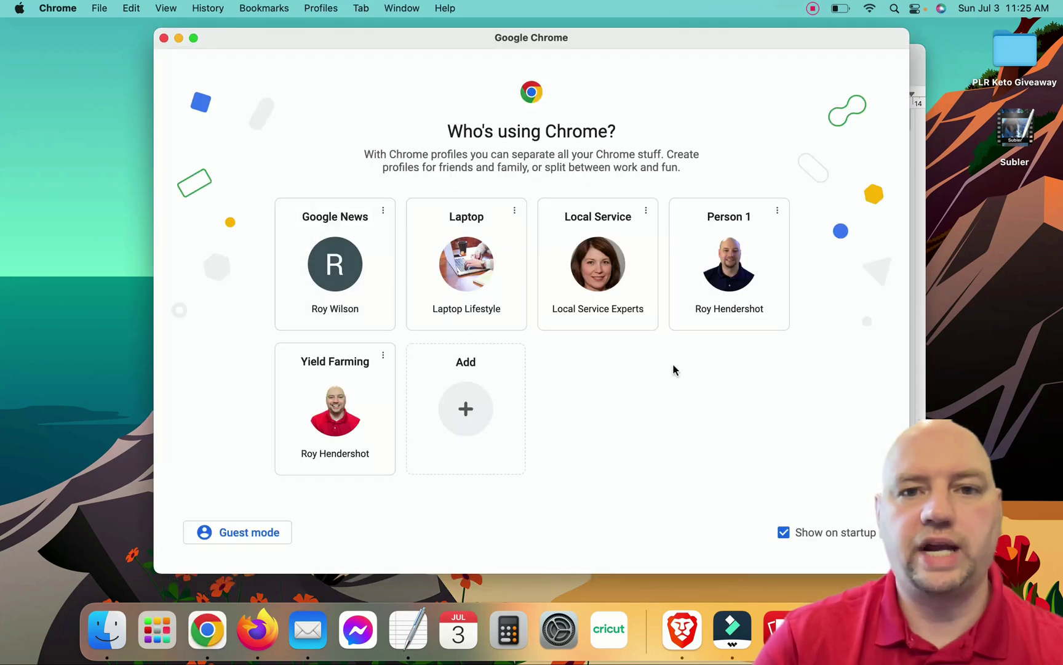
Choose a Chrome profile and load sp1n.me from the address bar.
{"action": "left_click", "coordinate": [644, 308]}
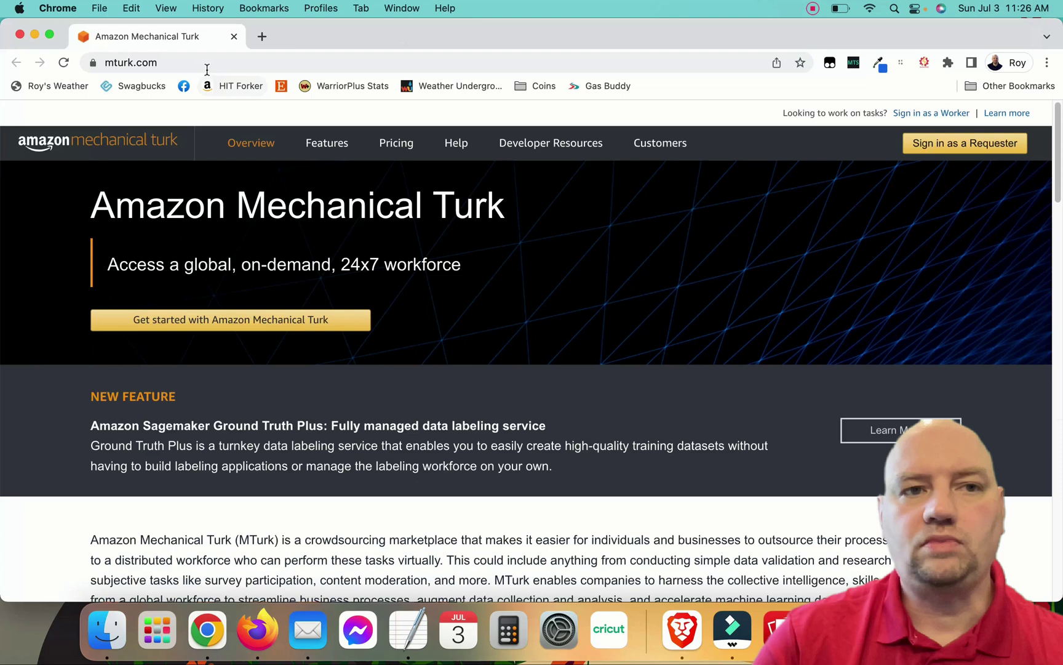
{"action": "left_click", "coordinate": [195, 64]}
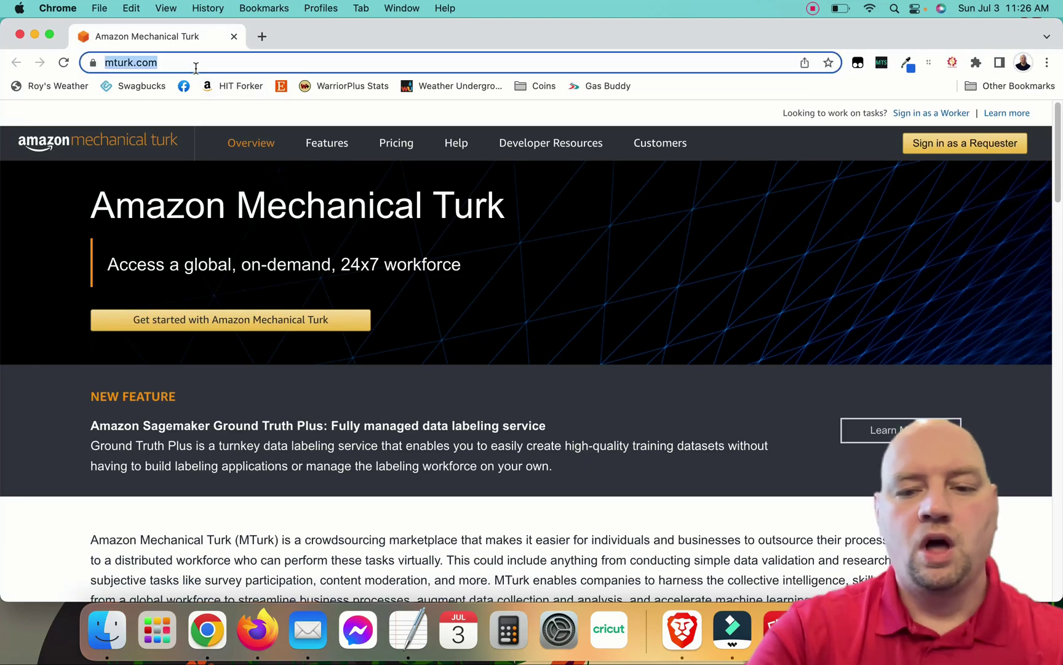
{"action": "type", "text": "sp"}
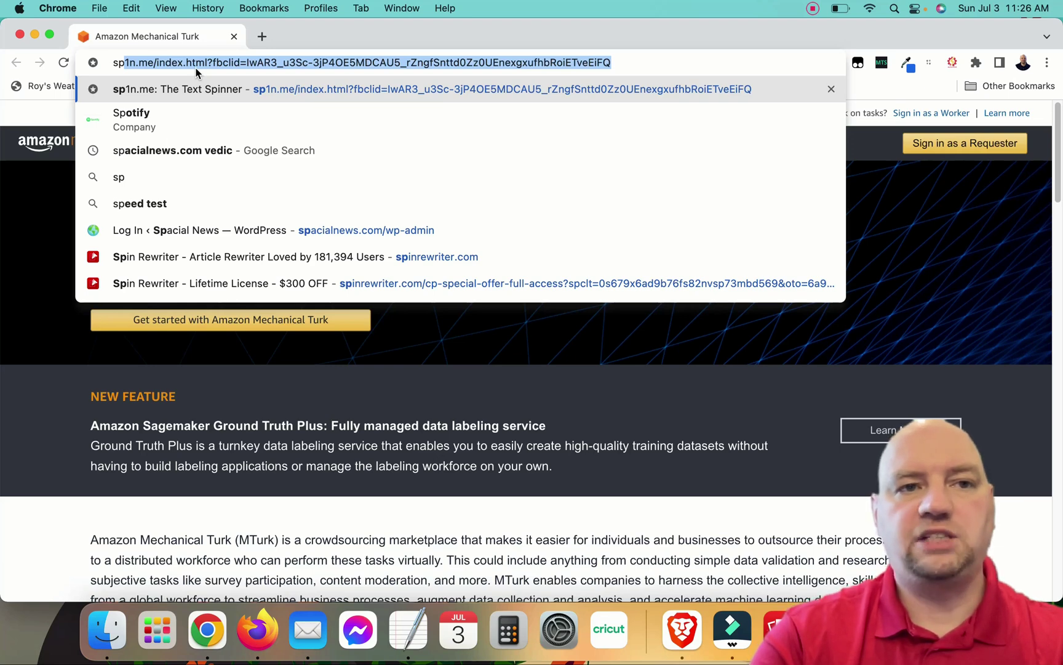
{"action": "type", "text": "1n."}
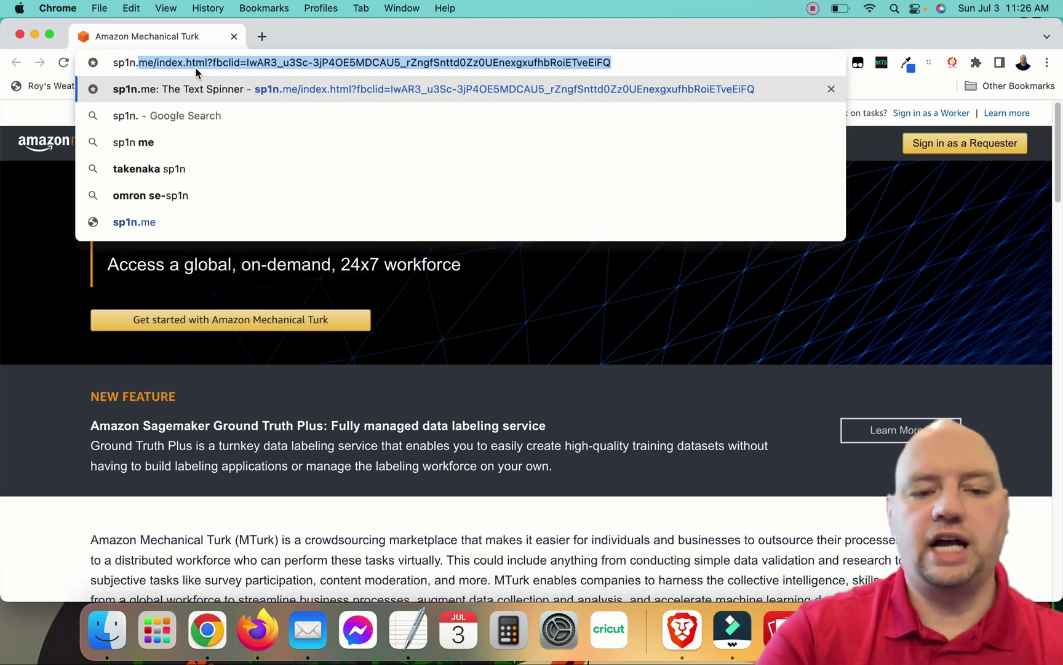
{"action": "type", "text": "me"}
{"action": "key", "text": "Return"}
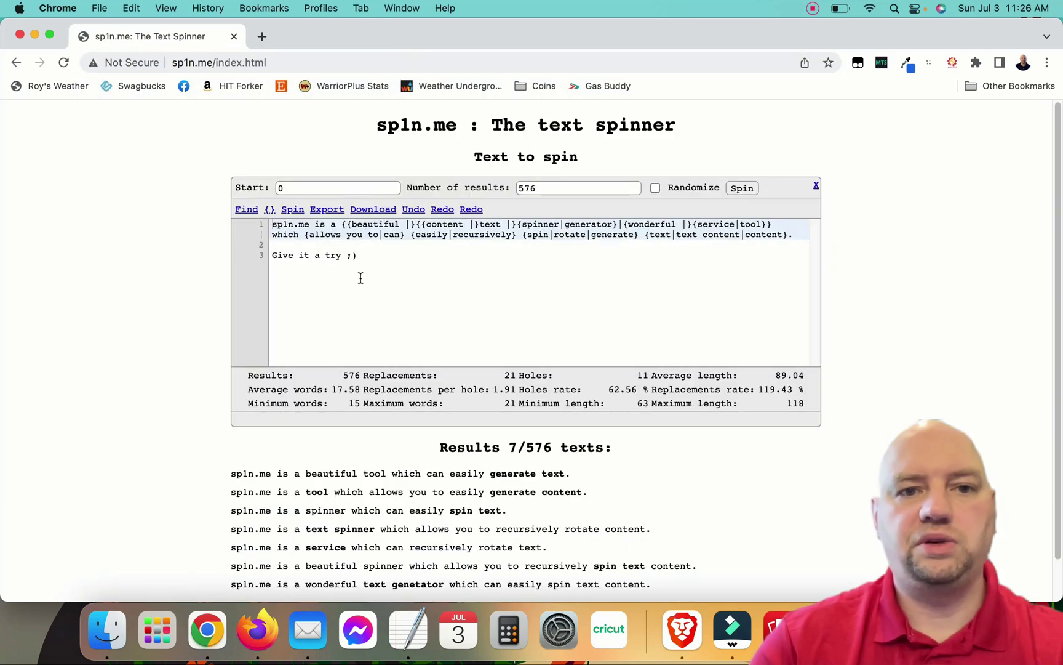
Clear the sample text in the sp1n.me editor and paste the spintax sentence.
{"action": "left_click_drag", "start_coordinate": [361, 275], "coordinate": [123, 134]}
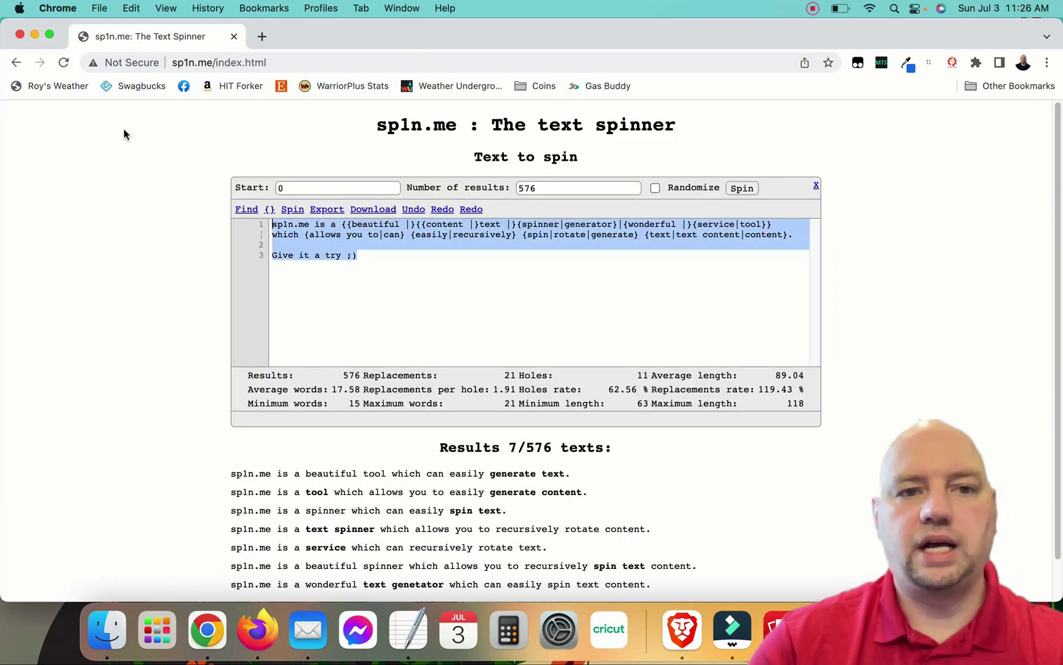
{"action": "key", "text": "BackSpace"}
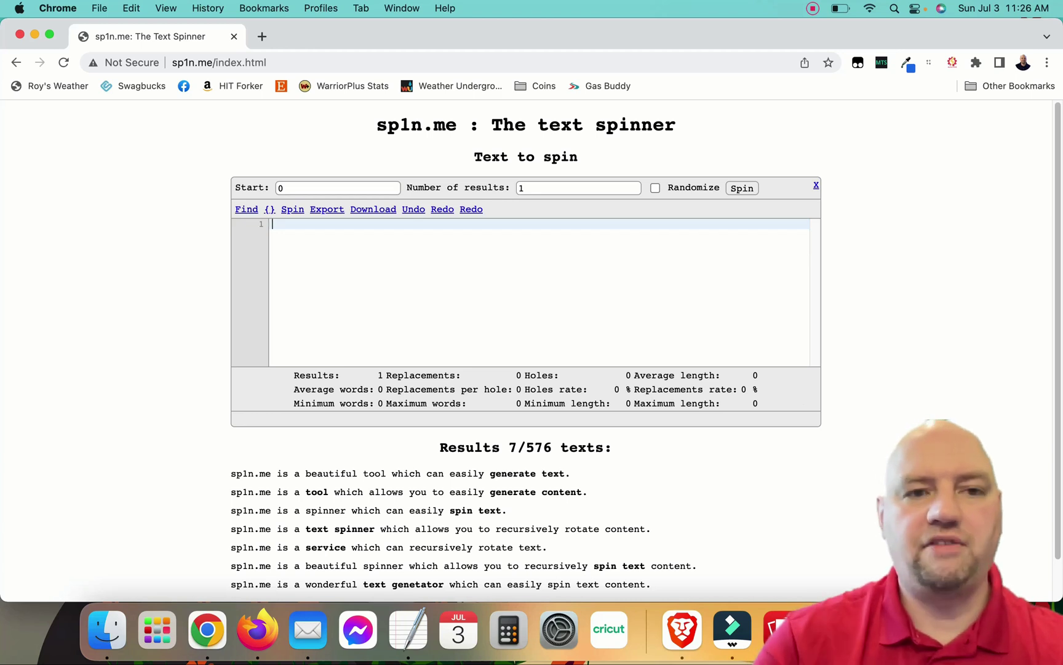
{"action": "key", "text": "super+v"}
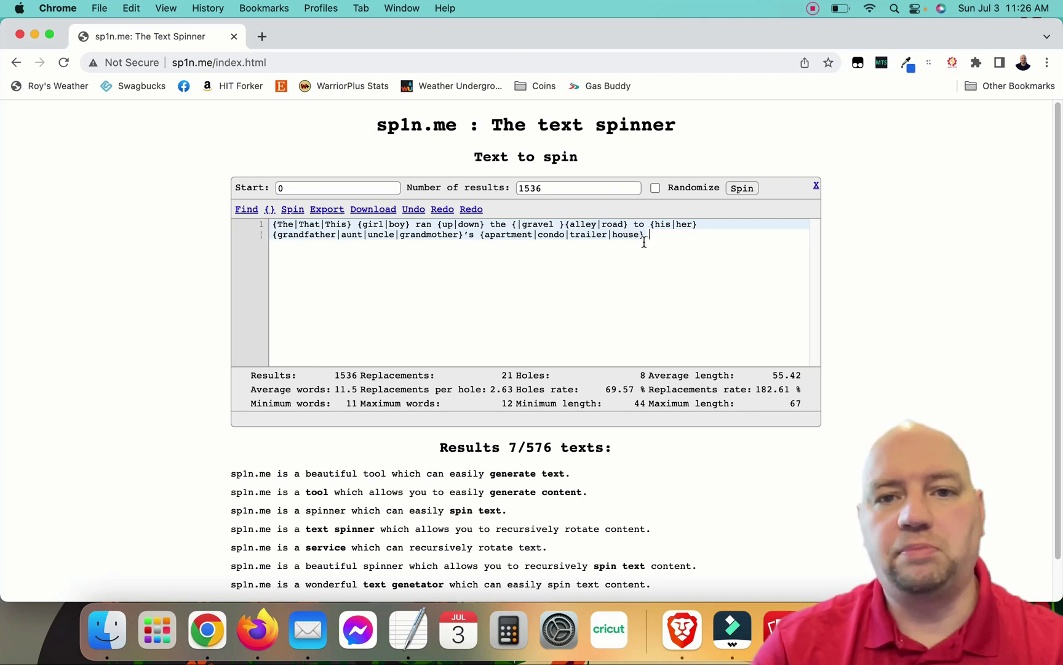
Delete and retype the closing brace after 'house' to check spintax validation.
{"action": "left_click", "coordinate": [644, 236]}
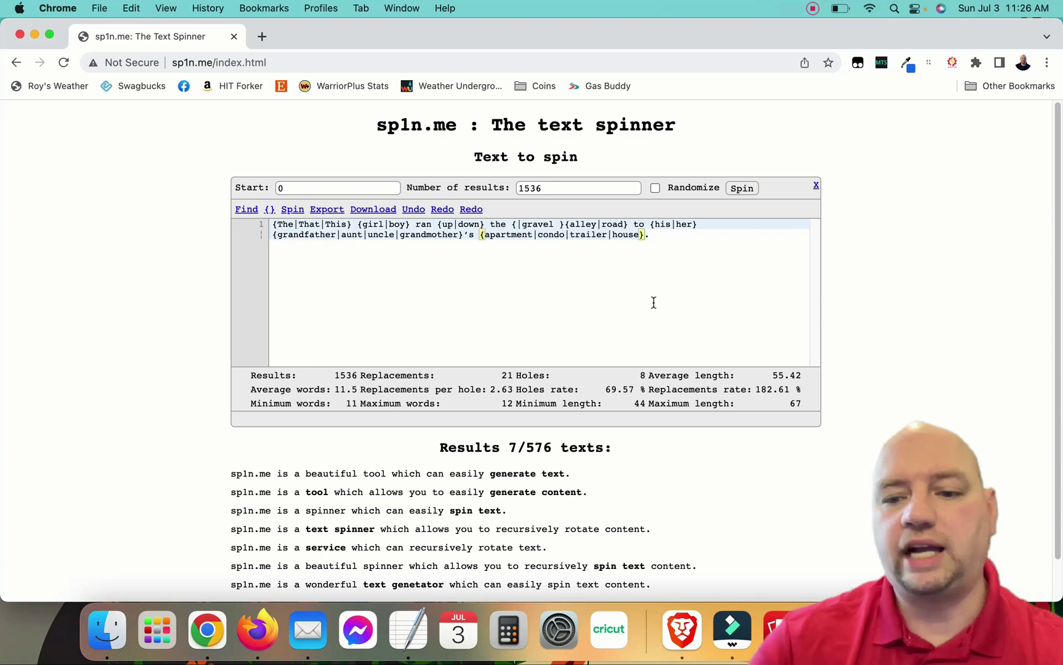
{"action": "key", "text": "BackSpace"}
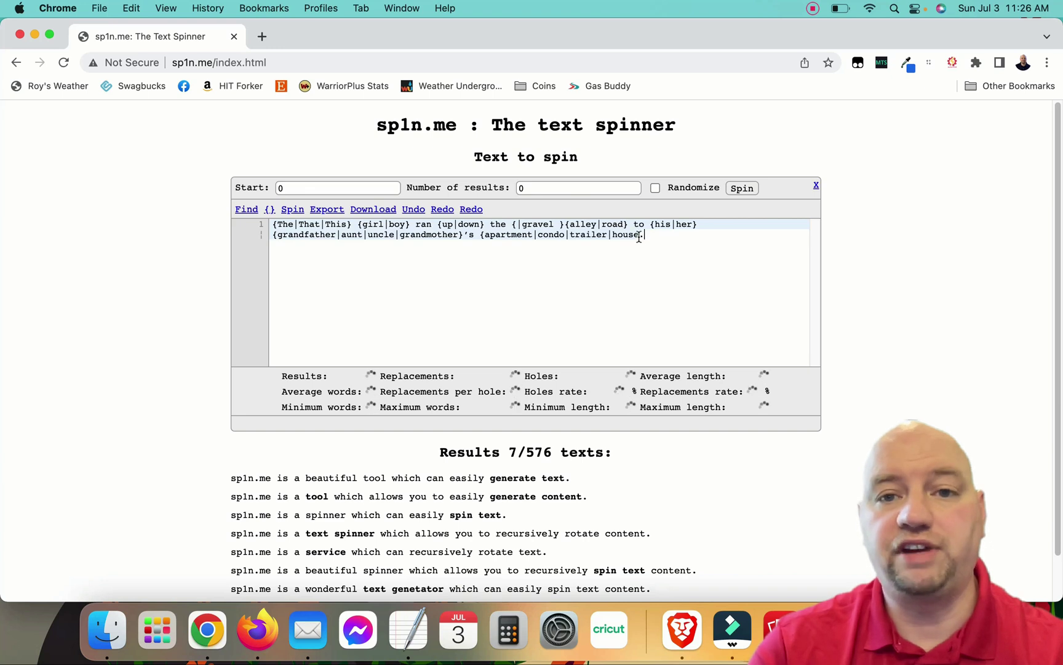
{"action": "type", "text": "}"}
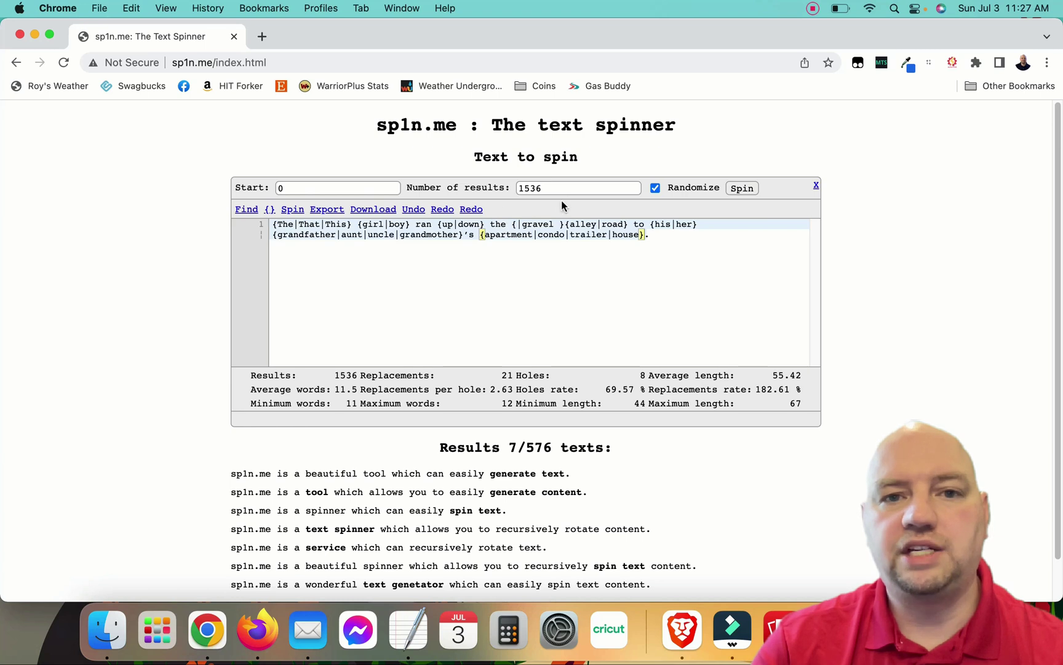
Set the number of results to 100, spin, and browse the generated variations.
{"action": "left_click_drag", "start_coordinate": [554, 190], "coordinate": [443, 185]}
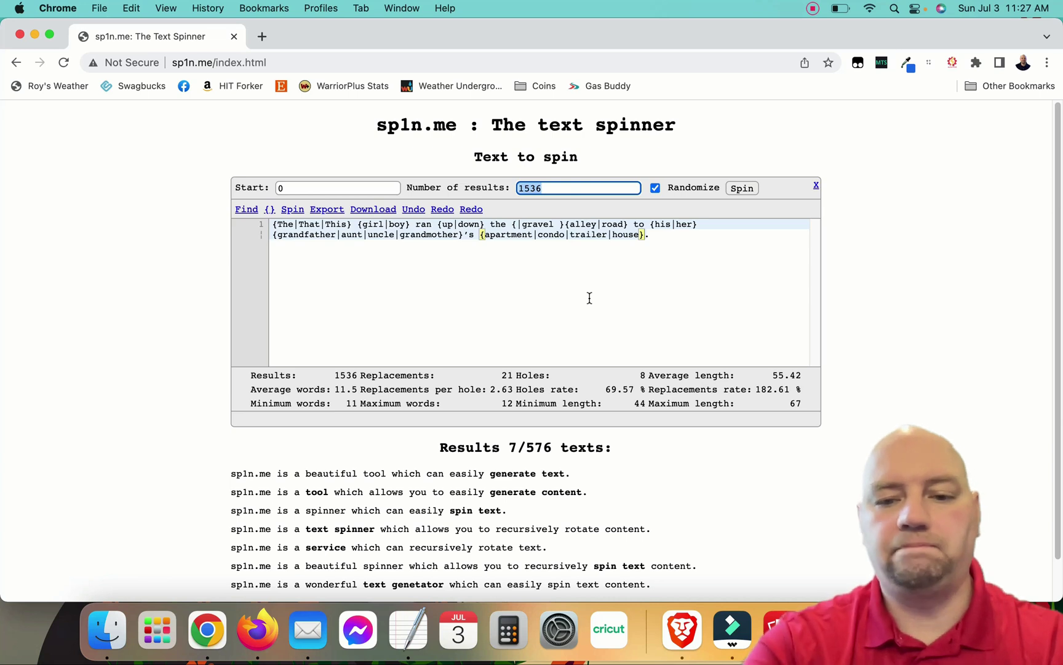
{"action": "type", "text": "100"}
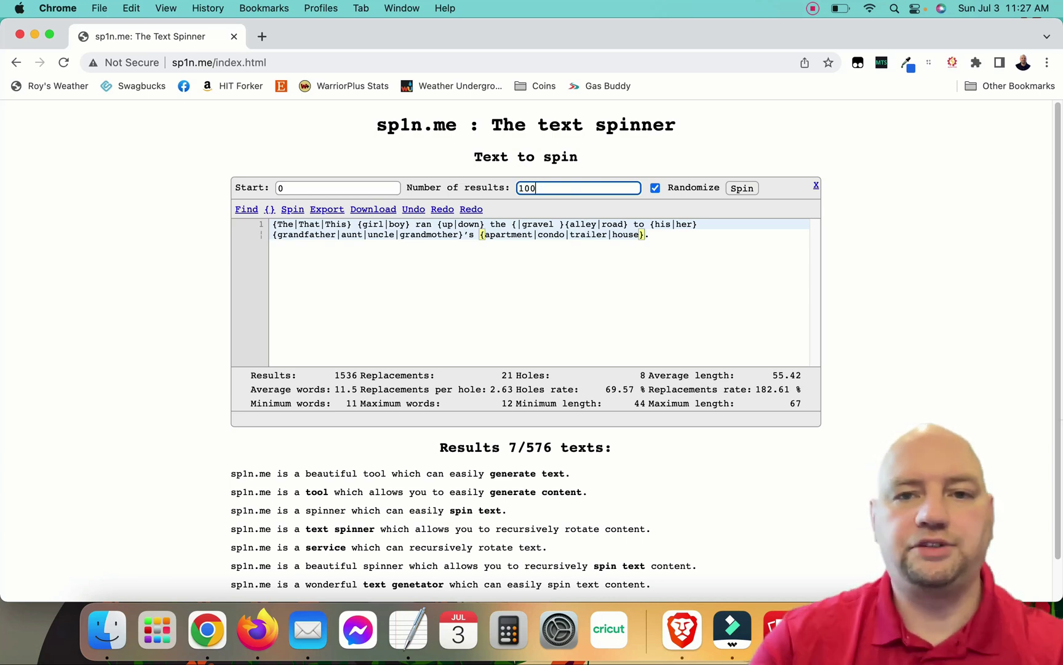
{"action": "left_click", "coordinate": [743, 189]}
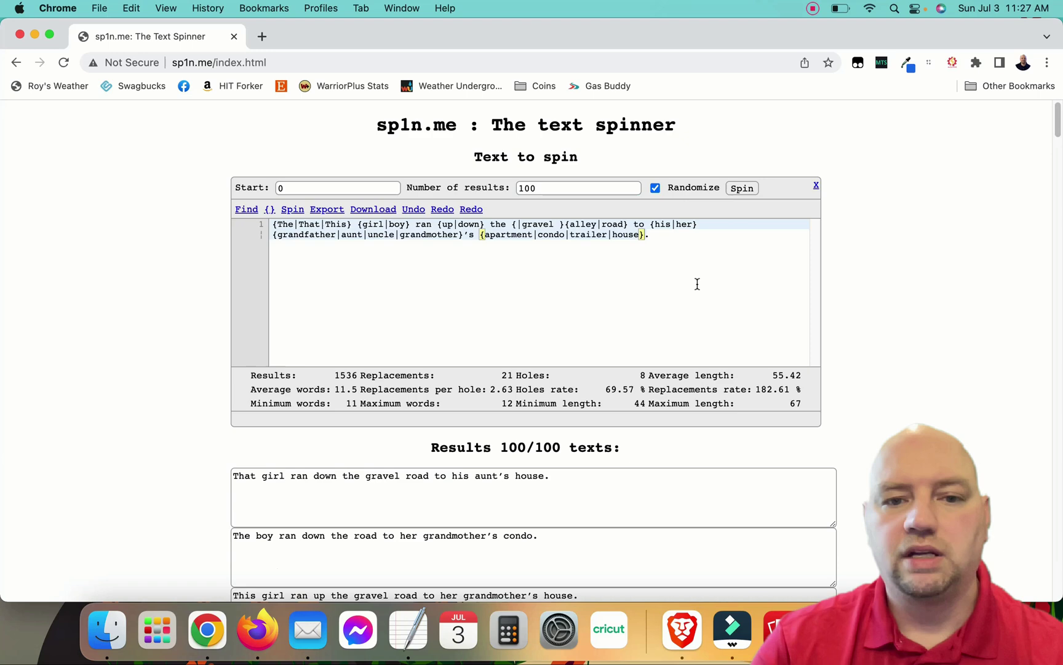
{"action": "scroll", "coordinate": [683, 295], "scroll_direction": "down", "scroll_amount": 8}
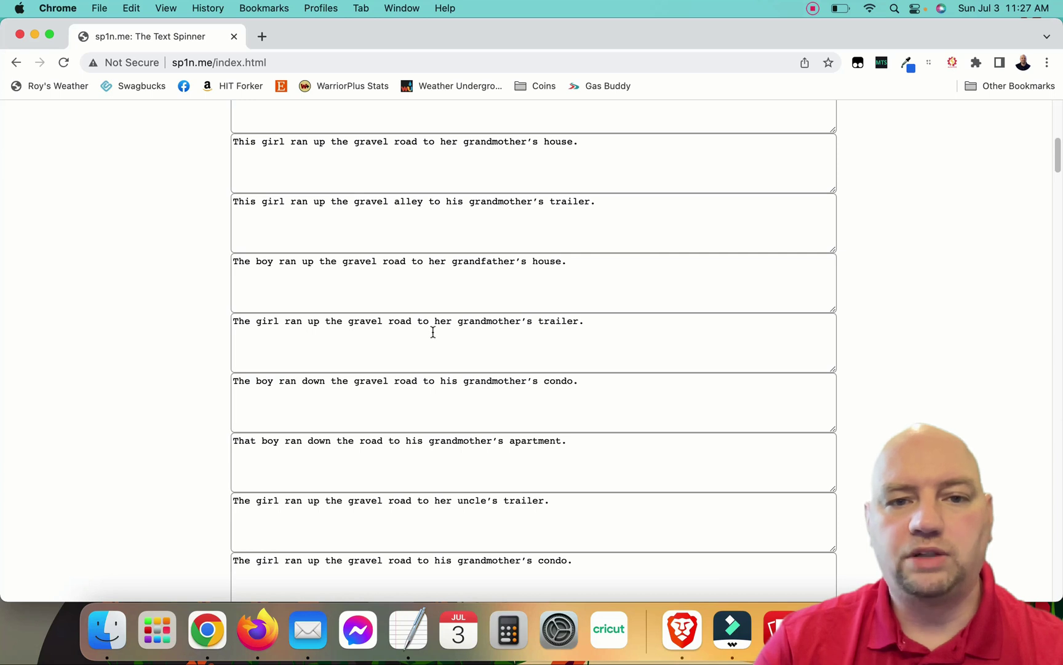
{"action": "scroll", "coordinate": [536, 341], "scroll_direction": "down", "scroll_amount": 4}
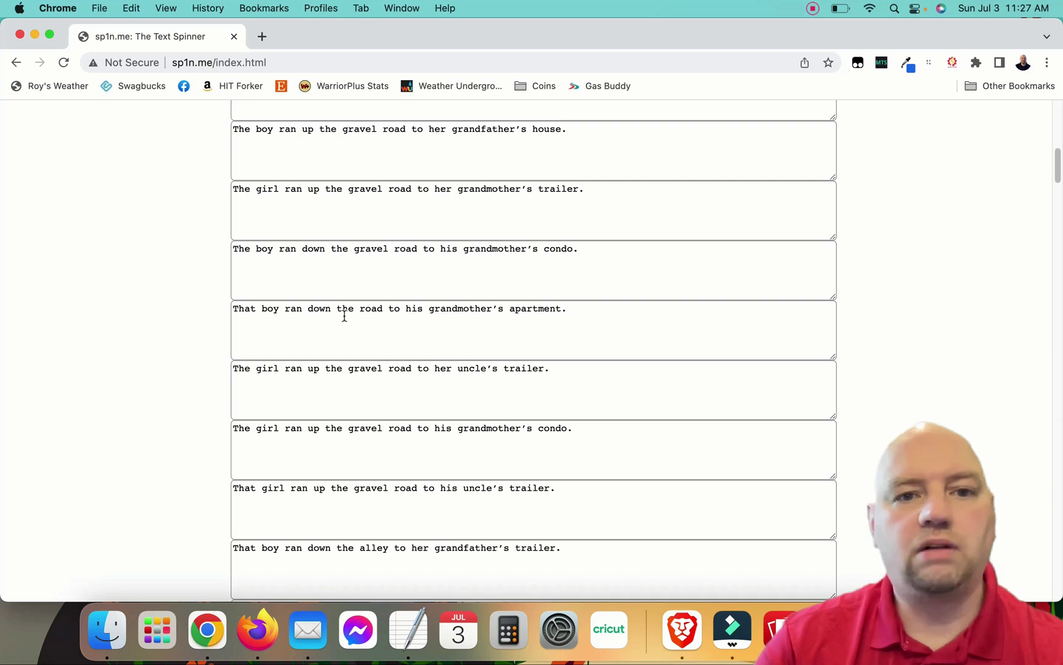
{"action": "scroll", "coordinate": [403, 326], "scroll_direction": "down", "scroll_amount": 1}
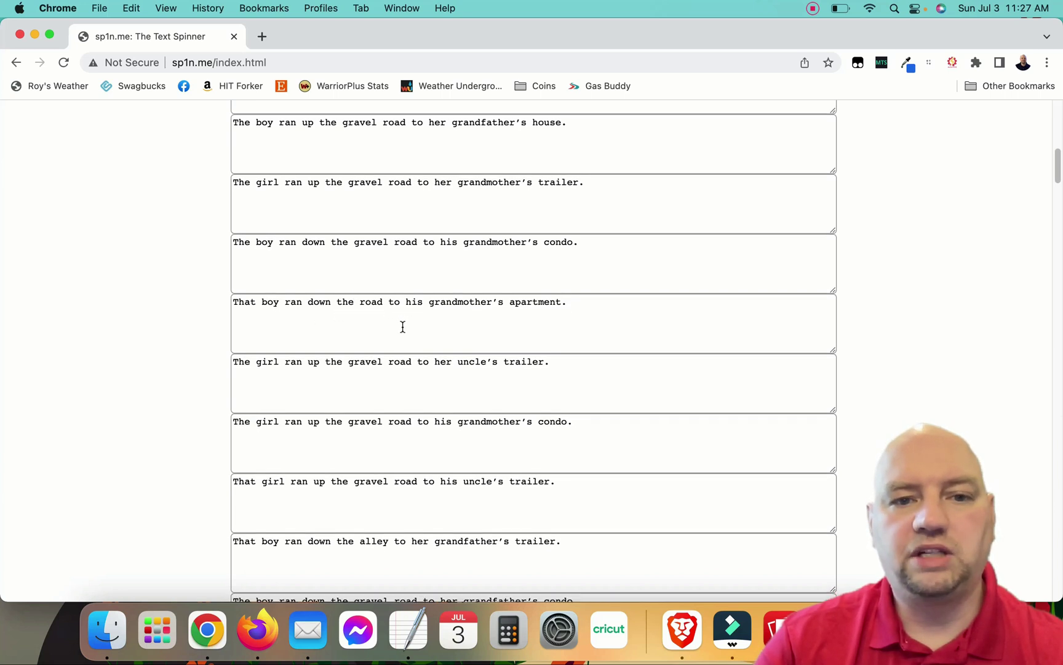
{"action": "scroll", "coordinate": [403, 326], "scroll_direction": "down", "scroll_amount": 4}
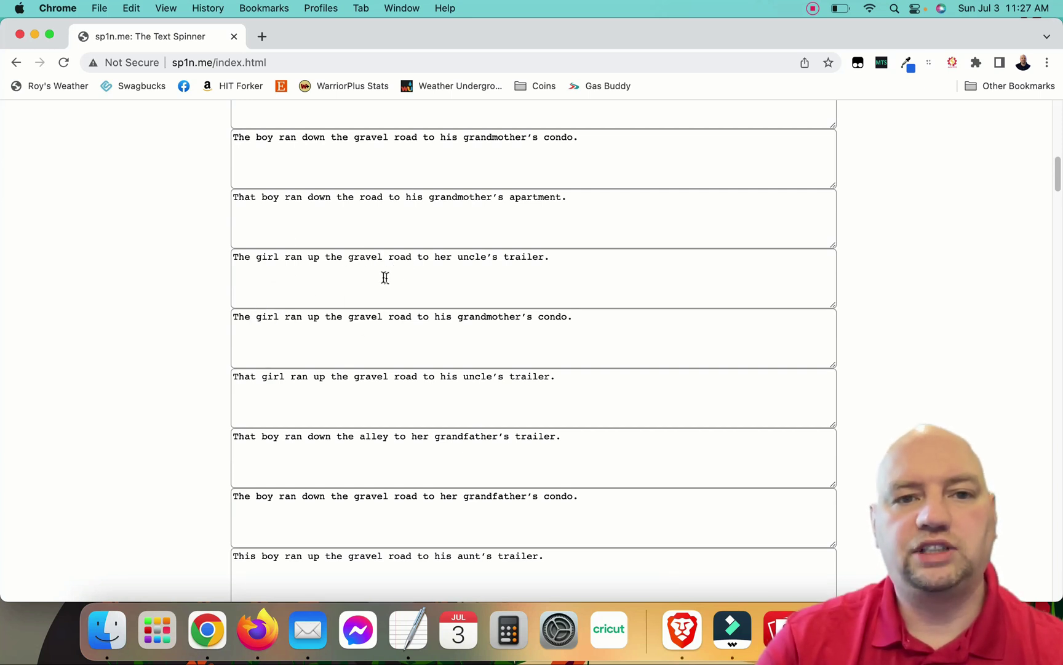
{"action": "scroll", "coordinate": [401, 268], "scroll_direction": "down", "scroll_amount": 10}
{"action": "scroll", "coordinate": [400, 272], "scroll_direction": "down", "scroll_amount": 12}
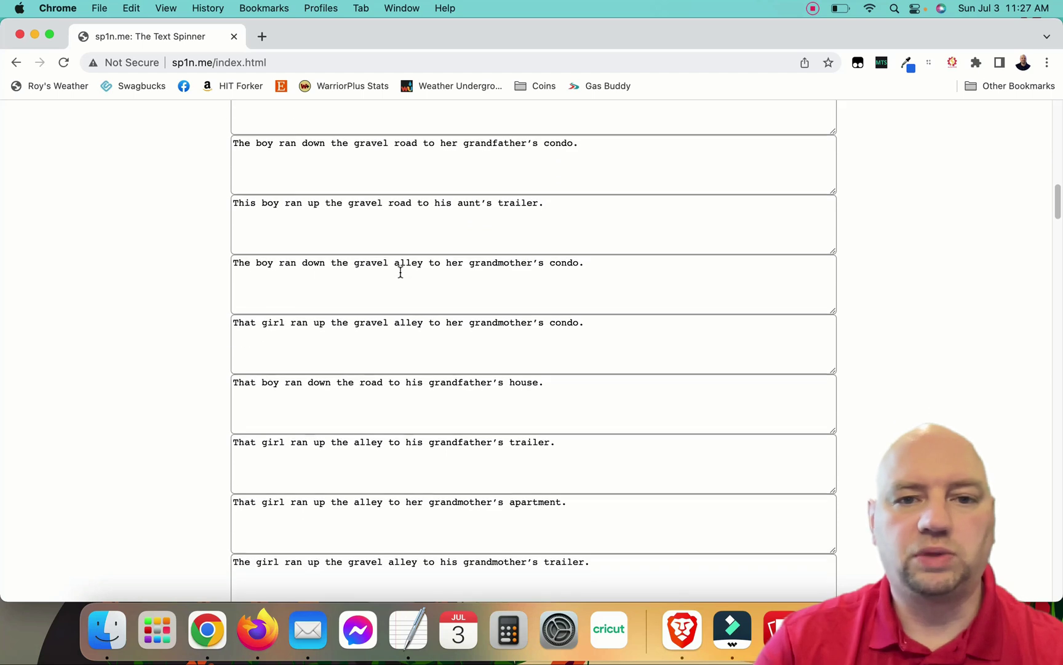
{"action": "scroll", "coordinate": [401, 271], "scroll_direction": "down", "scroll_amount": 20}
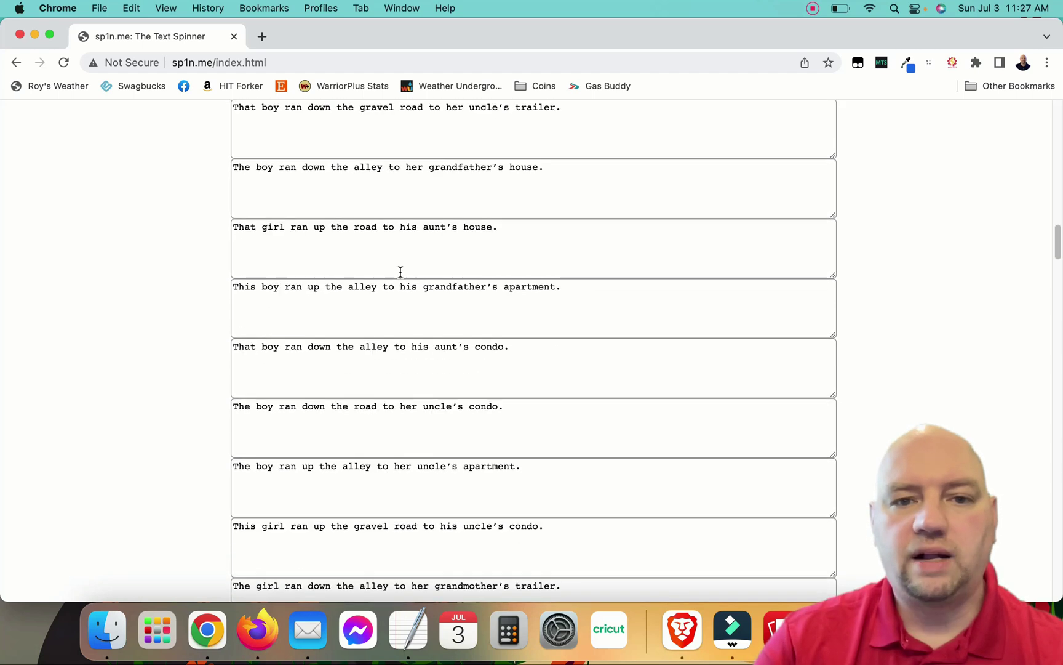
{"action": "scroll", "coordinate": [400, 272], "scroll_direction": "up", "scroll_amount": 20}
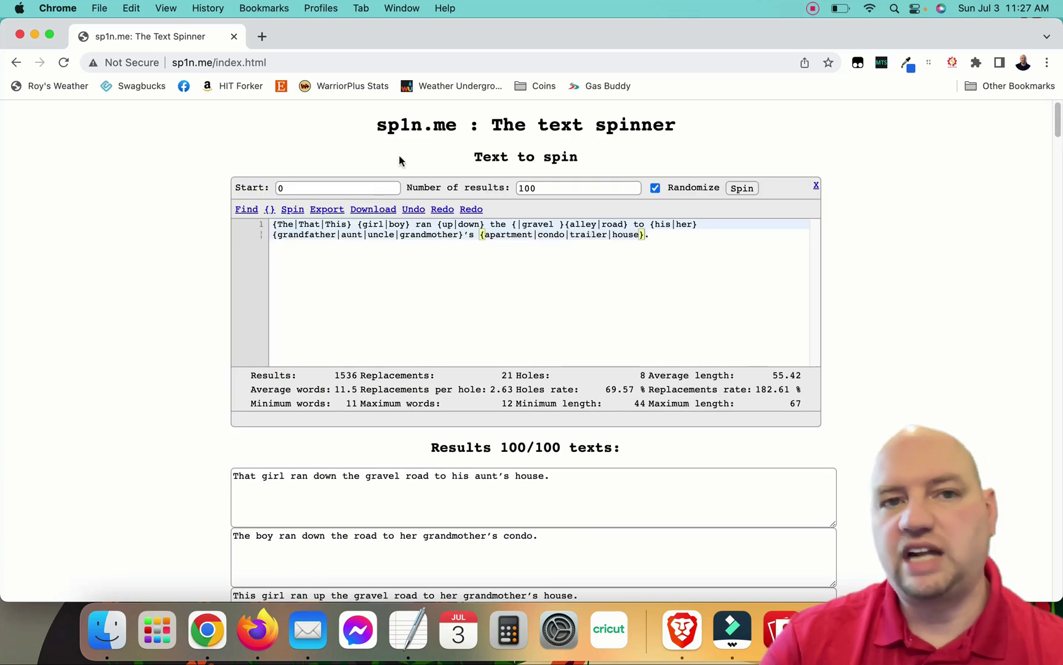
{"action": "left_click", "coordinate": [656, 236]}
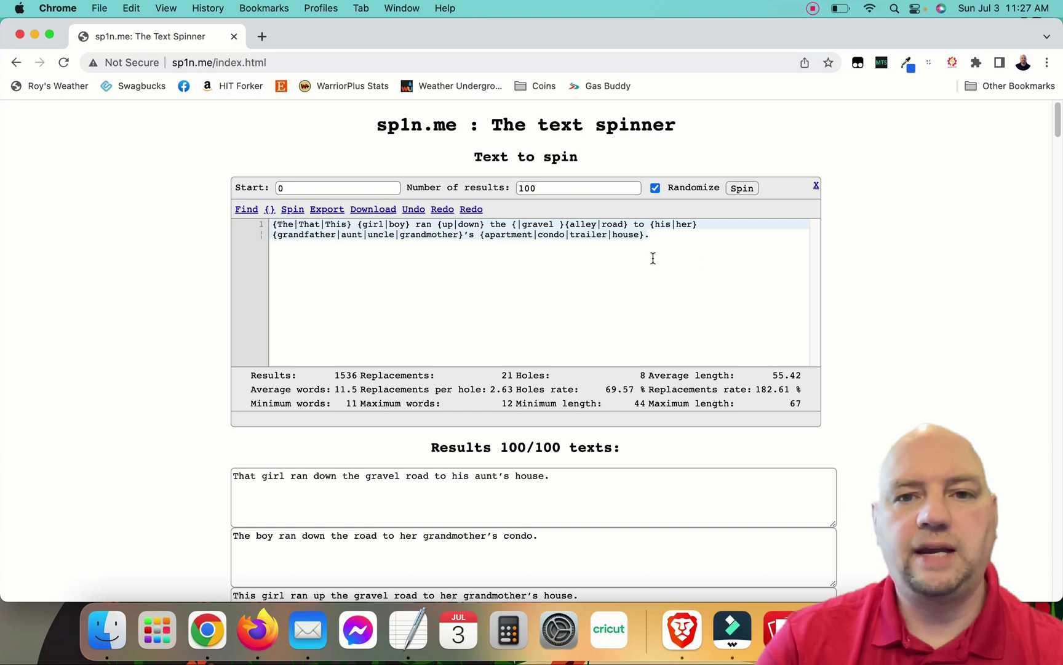
{"action": "key", "text": "super+a"}
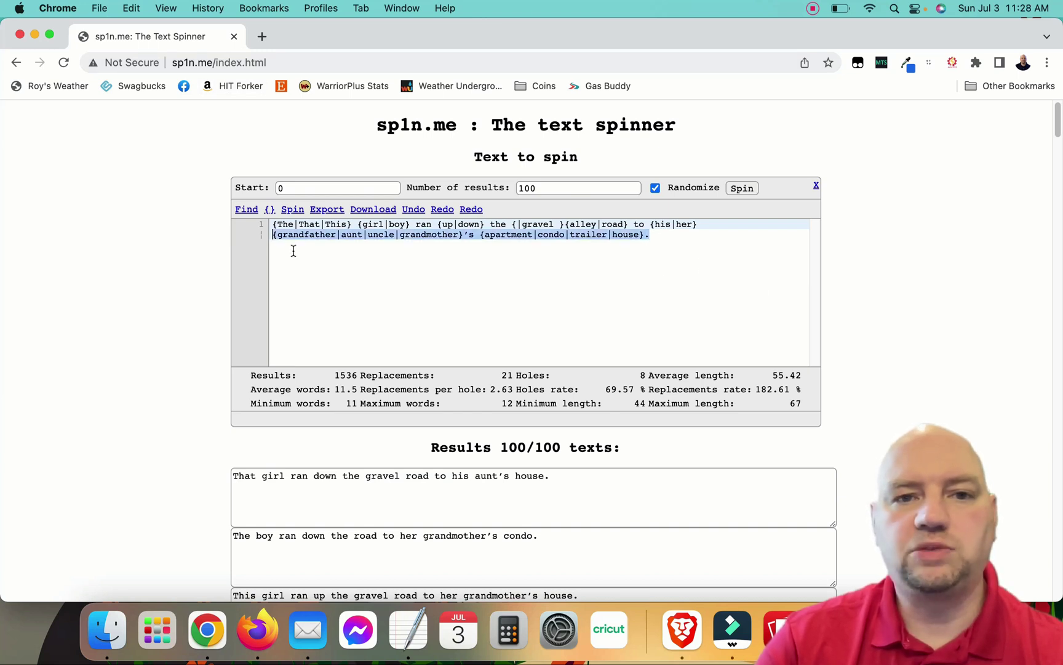
{"action": "left_click", "coordinate": [424, 265]}
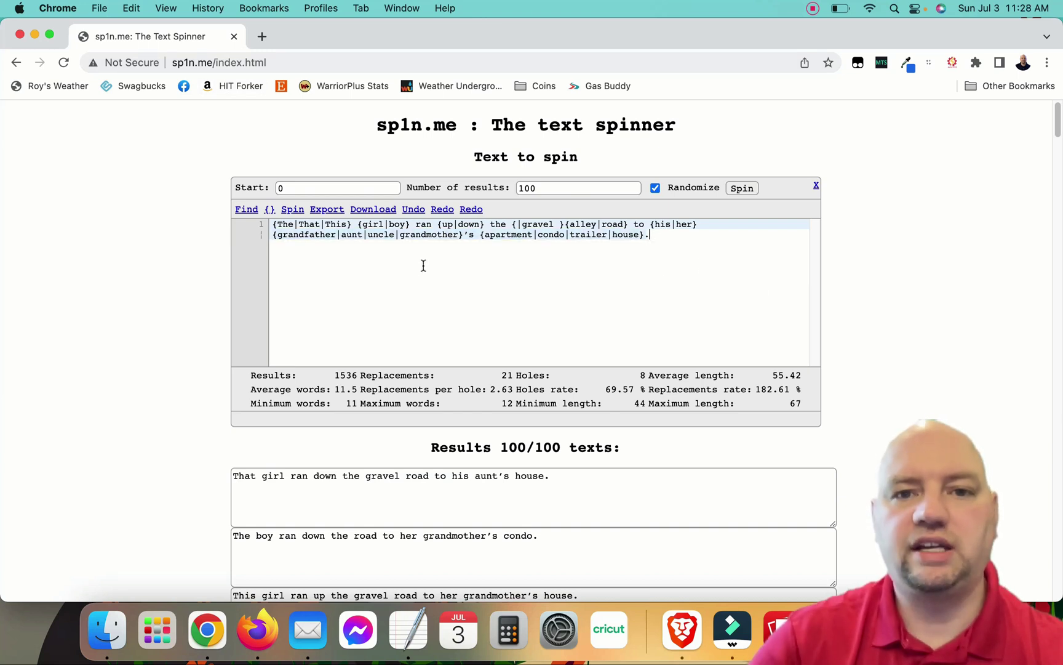